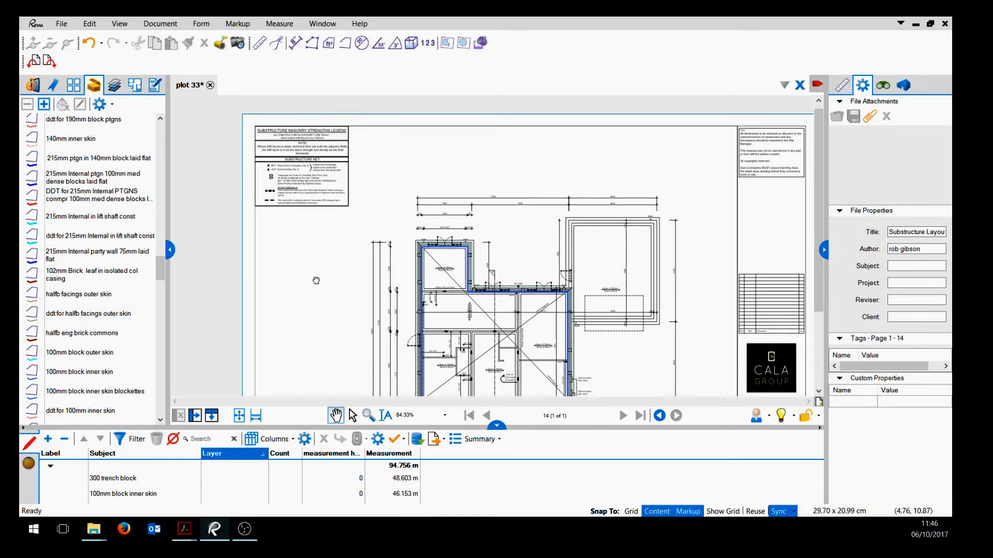
# Examine the substructure plan and the perimeter measurements of the 300 trench block and 100mm block inner skin
pyautogui.scroll(4, 573, 282)
pyautogui.scroll(-8, 573, 282)
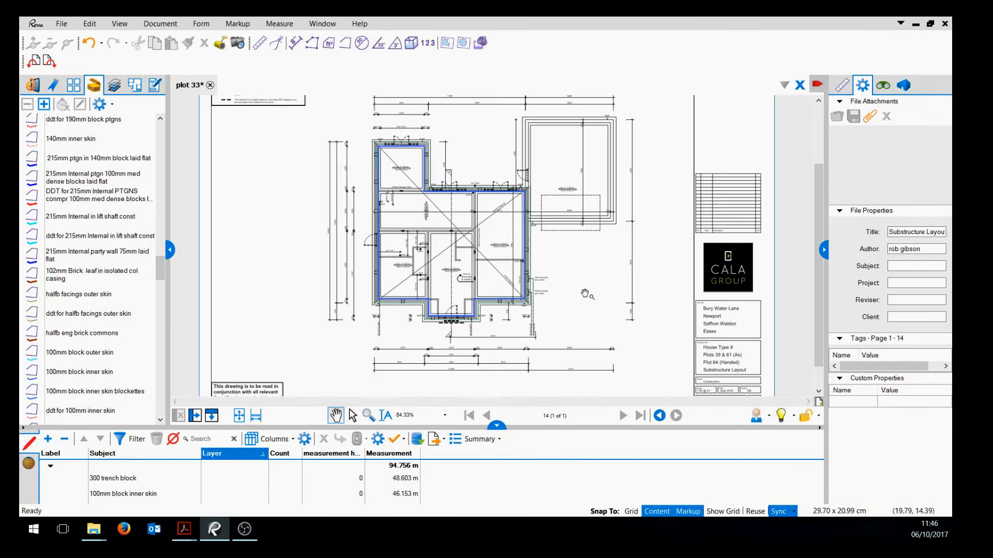
pyautogui.scroll(6, 589, 214)
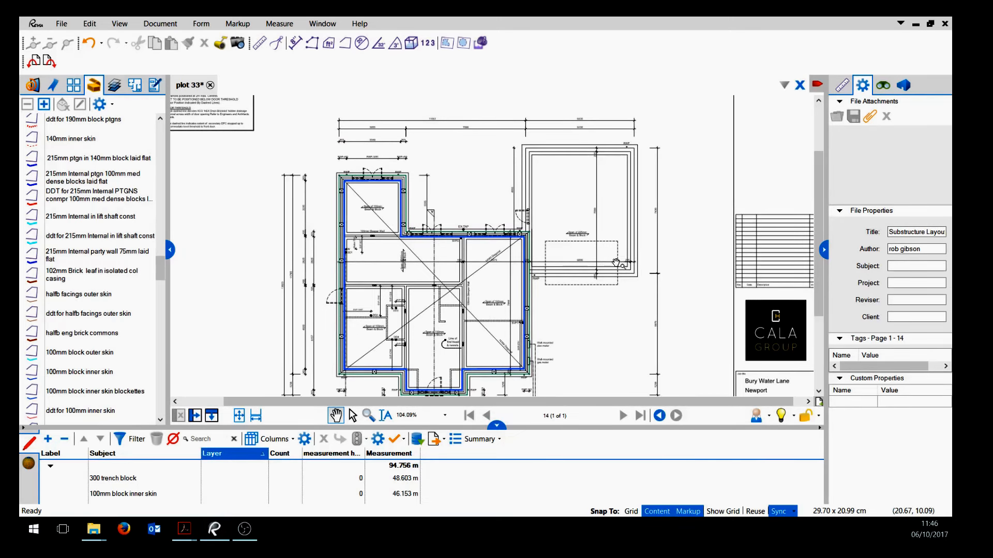
pyautogui.scroll(6, 532, 266)
pyautogui.scroll(4, 407, 182)
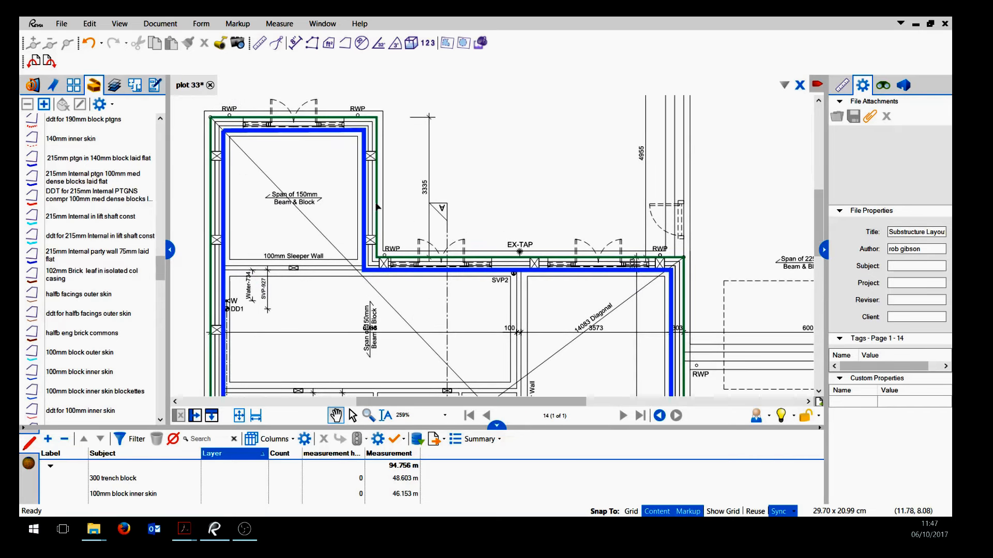
pyautogui.click(377, 206)
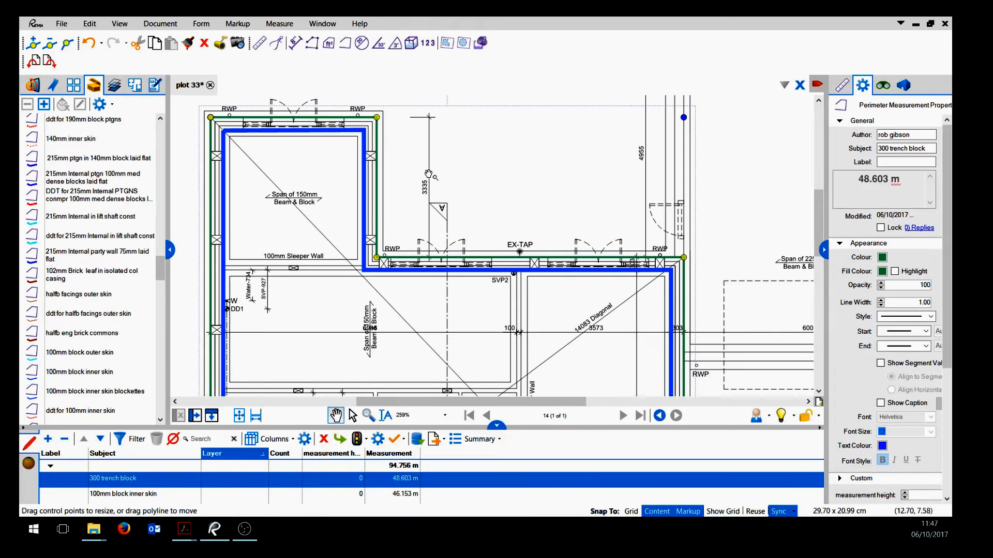
pyautogui.scroll(-1, 428, 174)
pyautogui.click(395, 242)
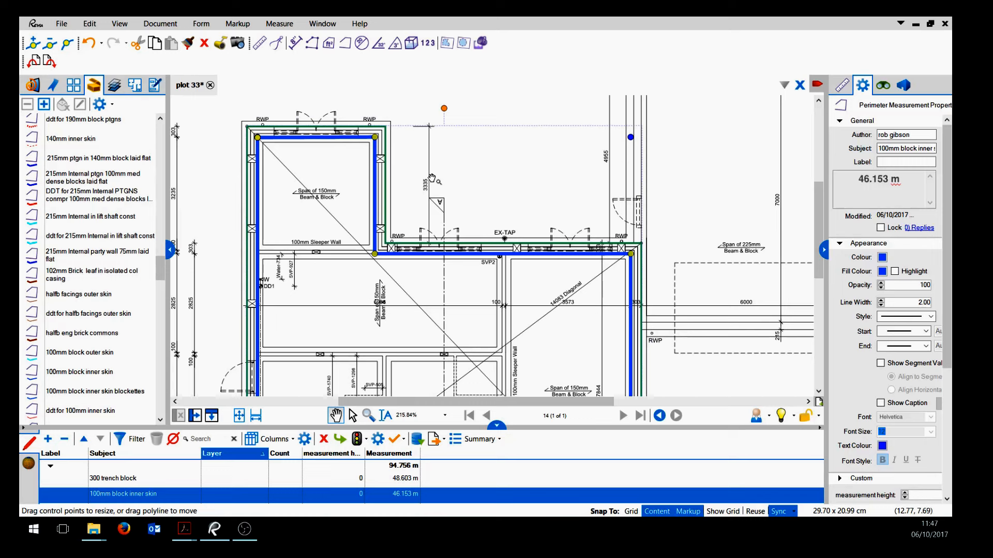
pyautogui.scroll(-1, 432, 177)
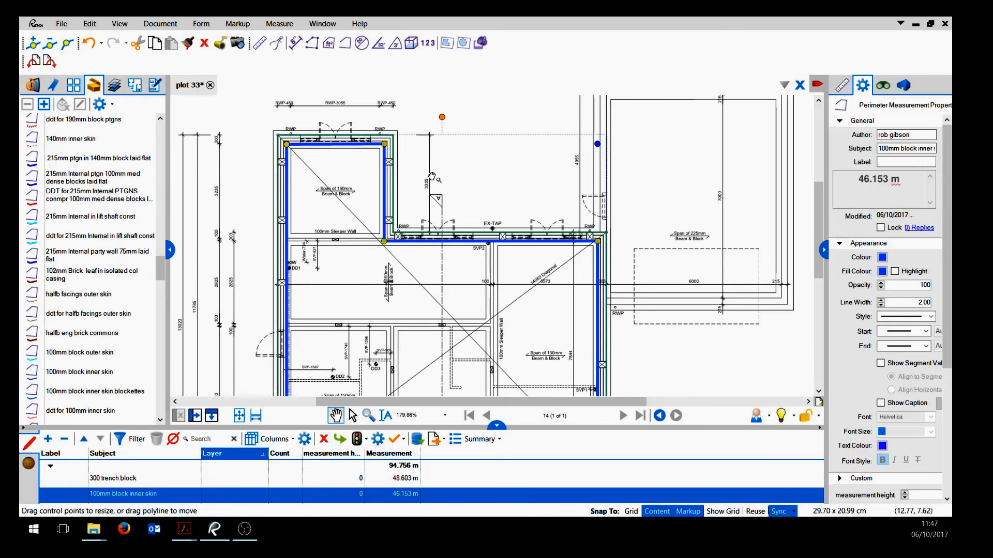
# Enter a measurement height of .225 for the 300 trench block and the 100mm block inner skin
pyautogui.doubleClick(357, 480)
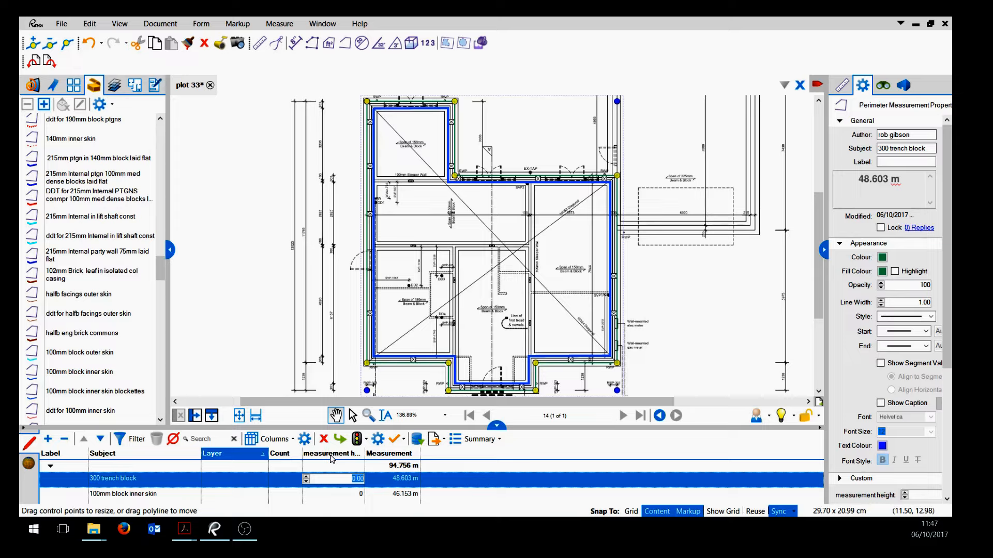
pyautogui.press('BackSpace')
pyautogui.write('.225')
pyautogui.press('Return')
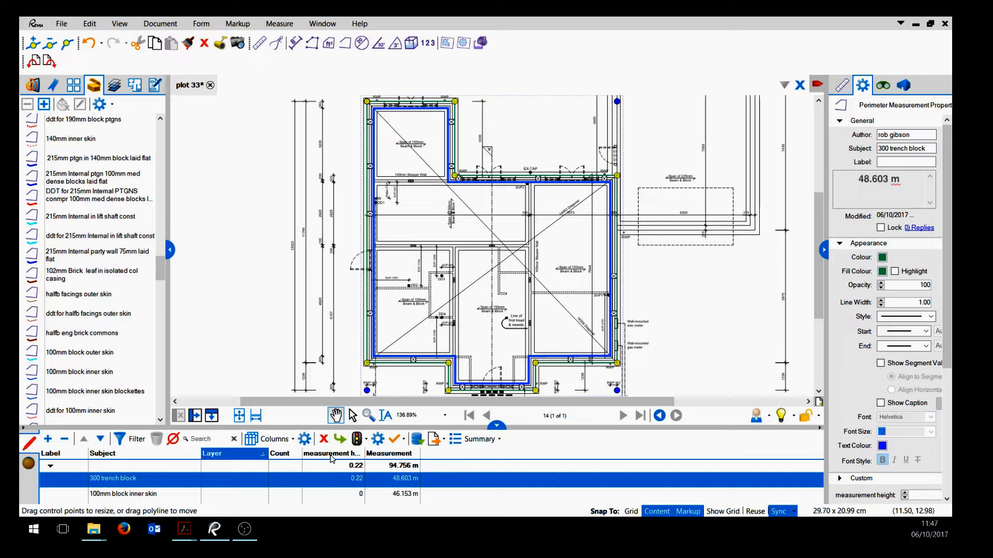
pyautogui.moveTo(365, 455)
pyautogui.mouseDown()
pyautogui.moveTo(380, 455)
pyautogui.moveTo(360, 455)
pyautogui.mouseUp()
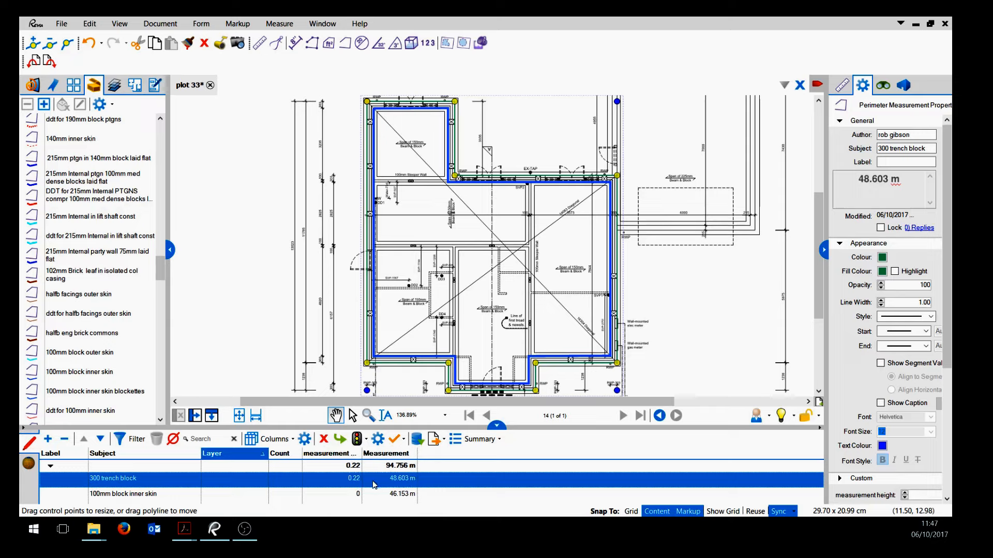
pyautogui.doubleClick(357, 494)
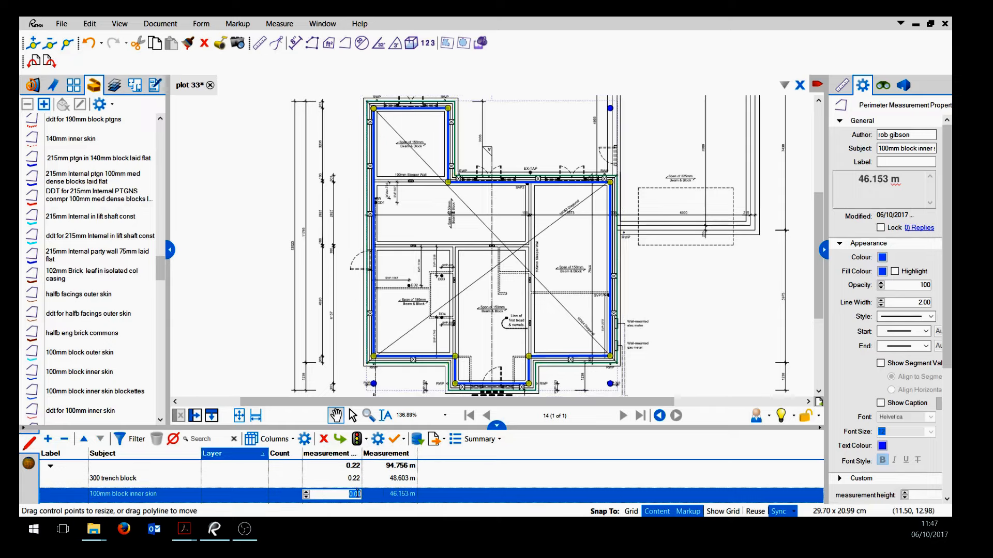
pyautogui.press('BackSpace')
pyautogui.press('Return')
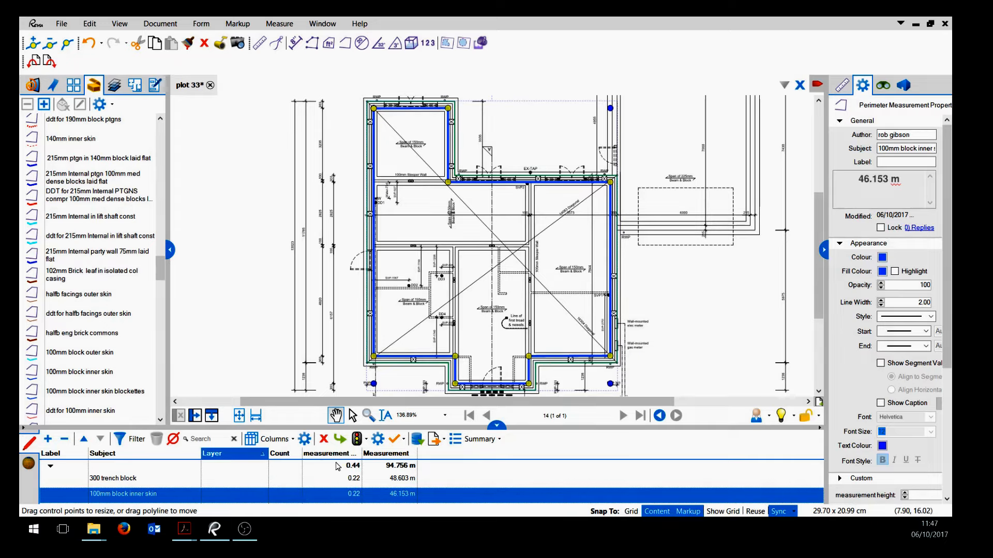
# Set the custom measurement height column to 3 decimal places
pyautogui.click(305, 439)
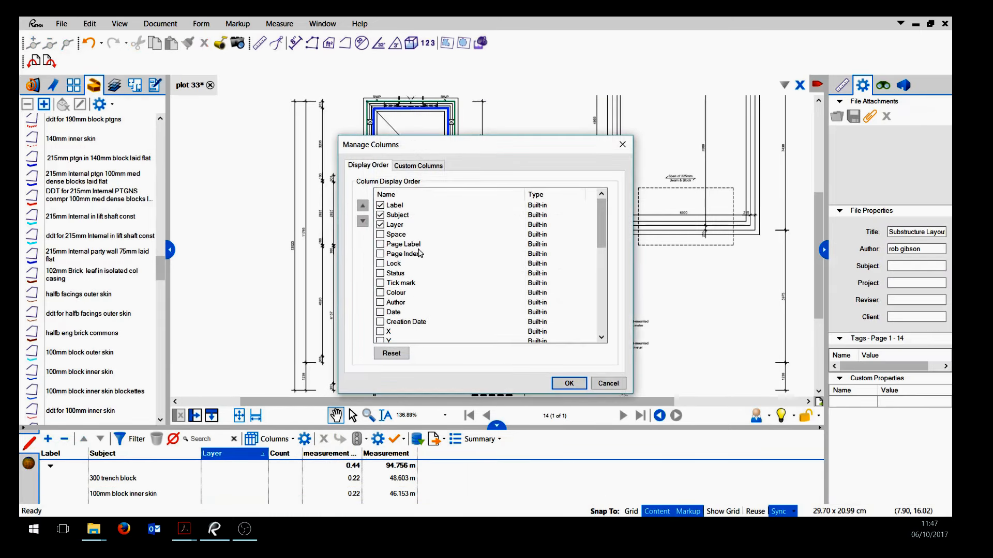
pyautogui.click(428, 166)
pyautogui.click(438, 207)
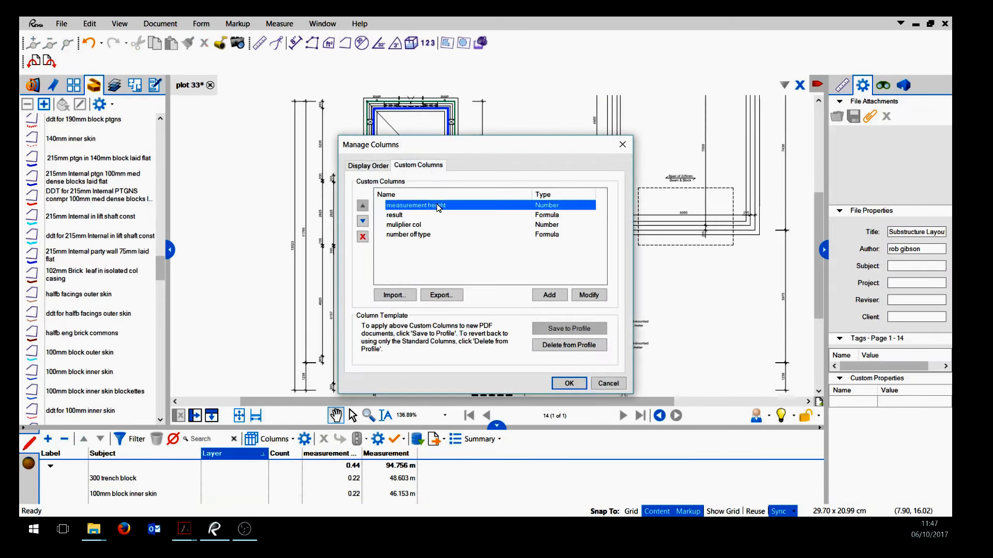
pyautogui.click(587, 295)
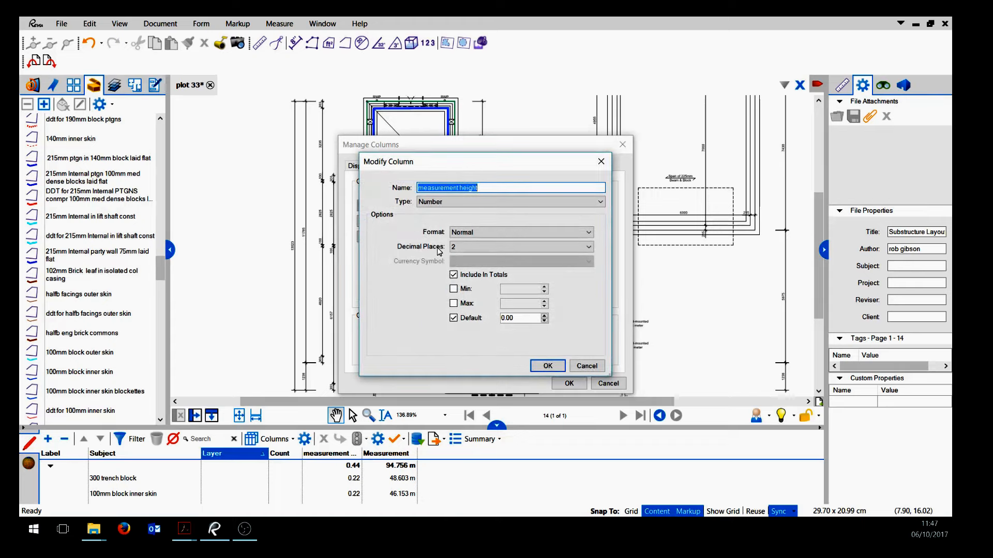
pyautogui.click(588, 247)
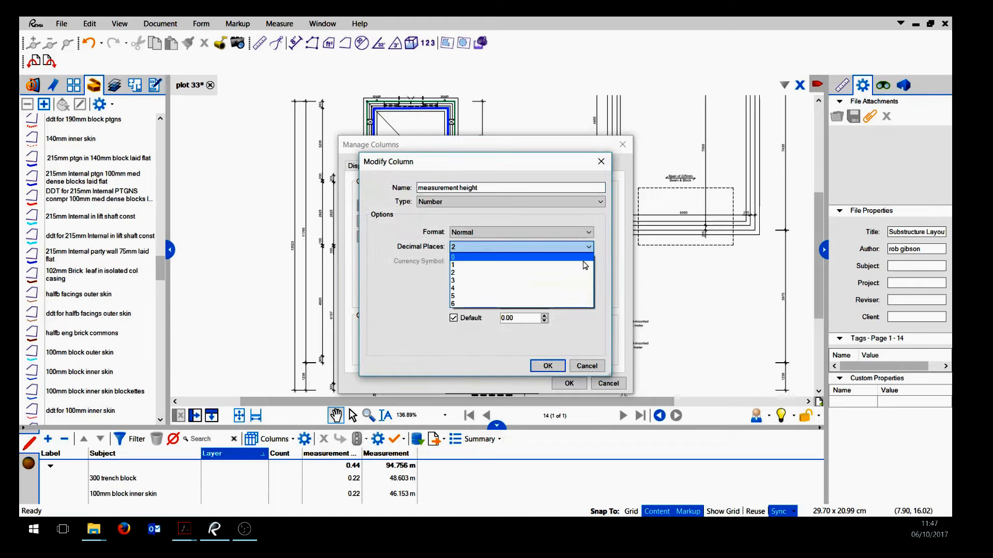
pyautogui.click(580, 280)
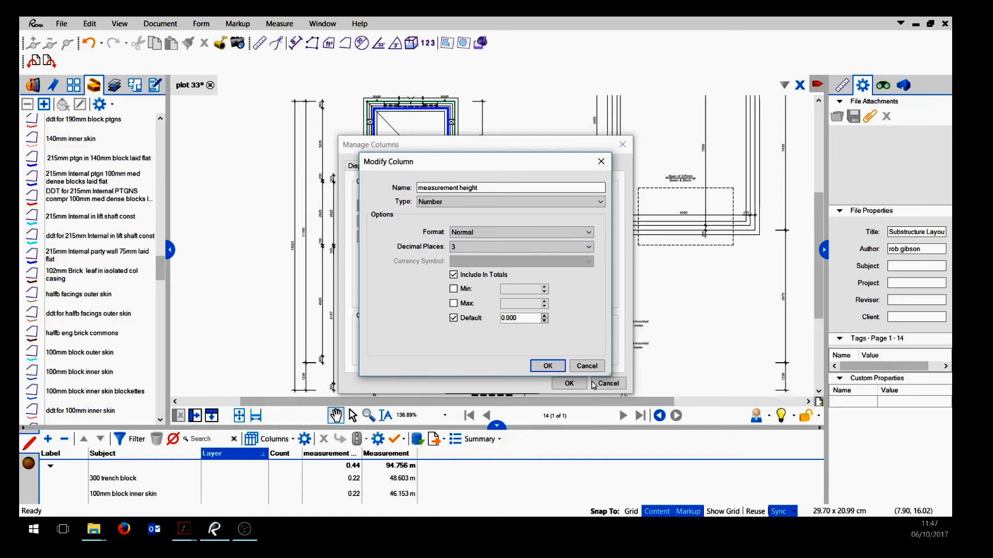
pyautogui.click(547, 366)
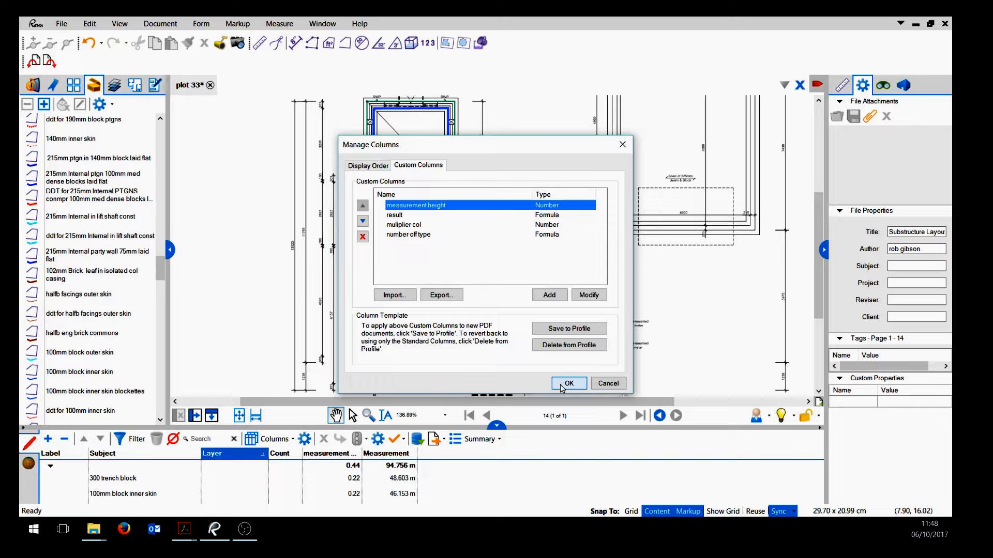
pyautogui.click(562, 387)
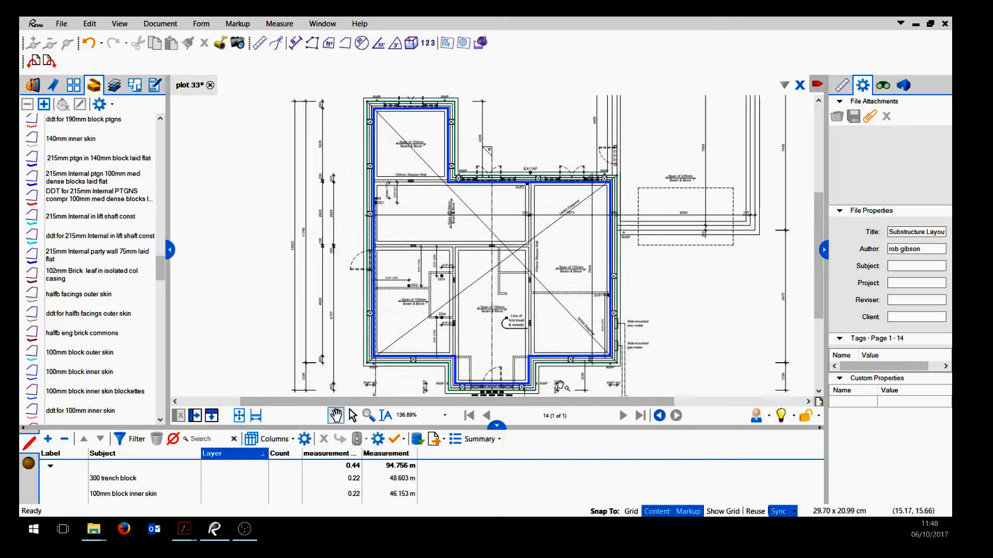
# Re-enter .225 as the measurement height of both the 300 trench block and 100mm block inner skin markups
pyautogui.doubleClick(360, 480)
pyautogui.press('BackSpace')
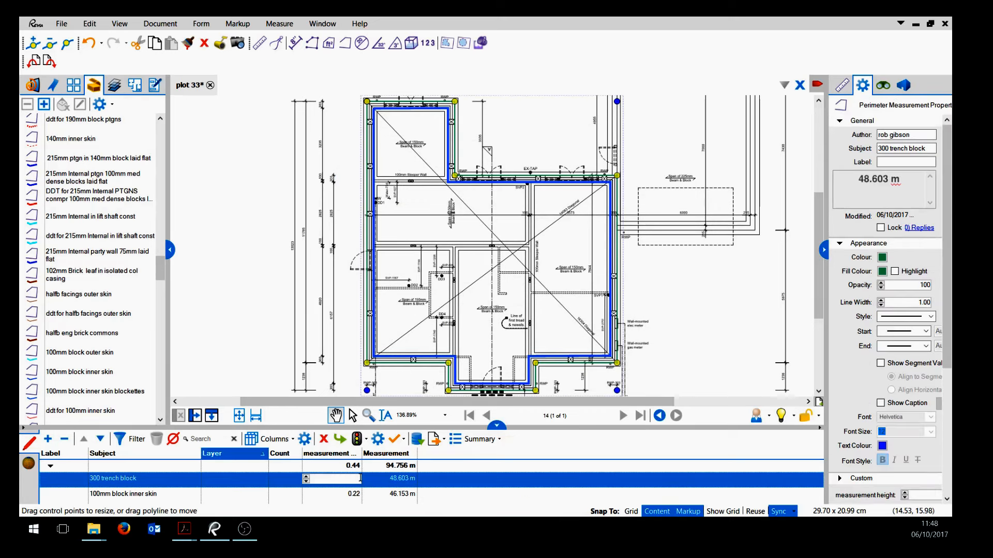
pyautogui.write('.225')
pyautogui.doubleClick(361, 493)
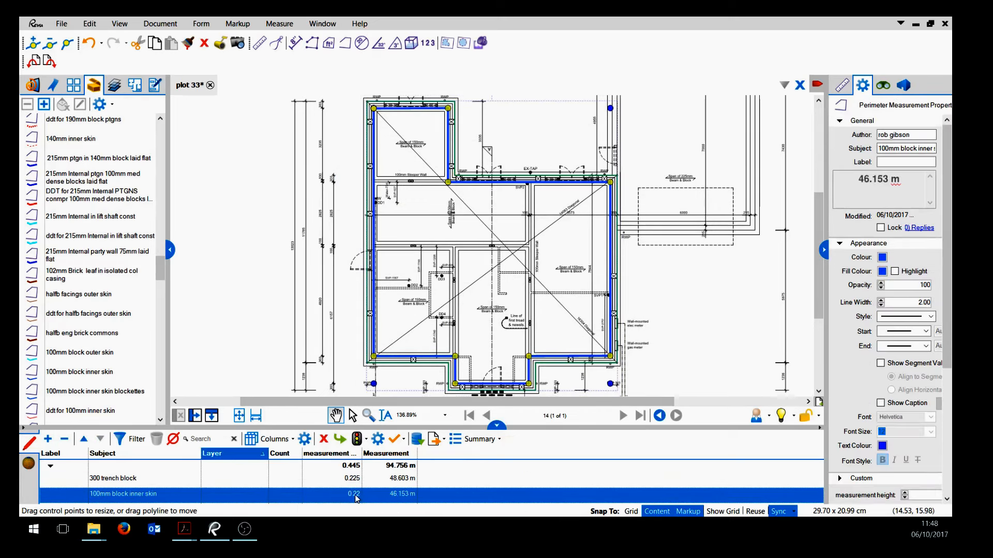
pyautogui.press('BackSpace')
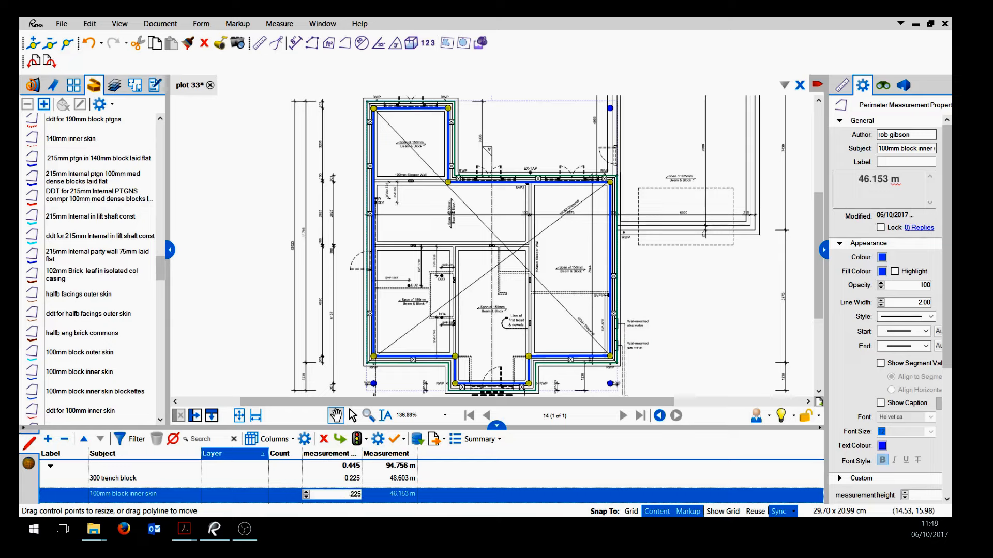
pyautogui.write('.225')
pyautogui.click(280, 374)
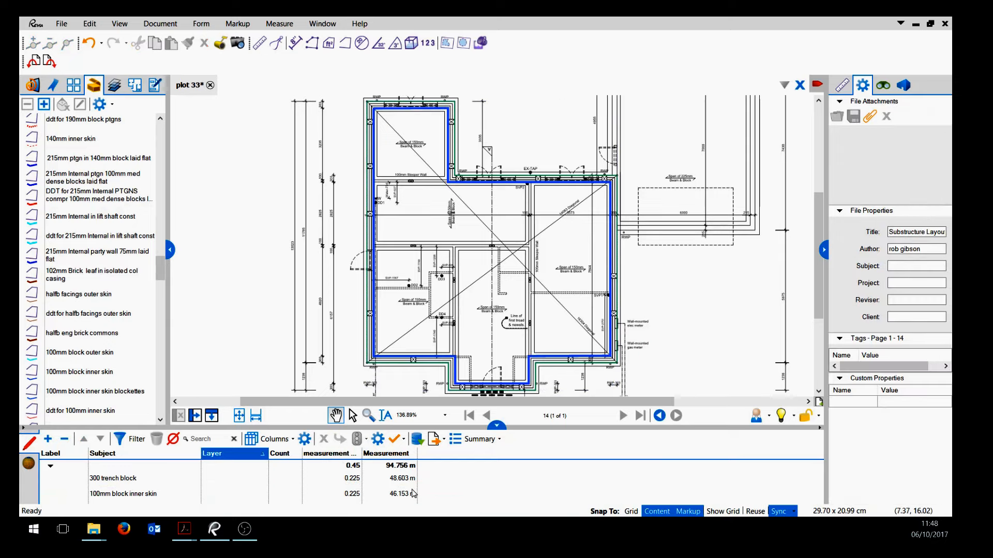
# Change the measurement height to .23 for the 300 trench block and the 100mm block inner skin
pyautogui.doubleClick(351, 478)
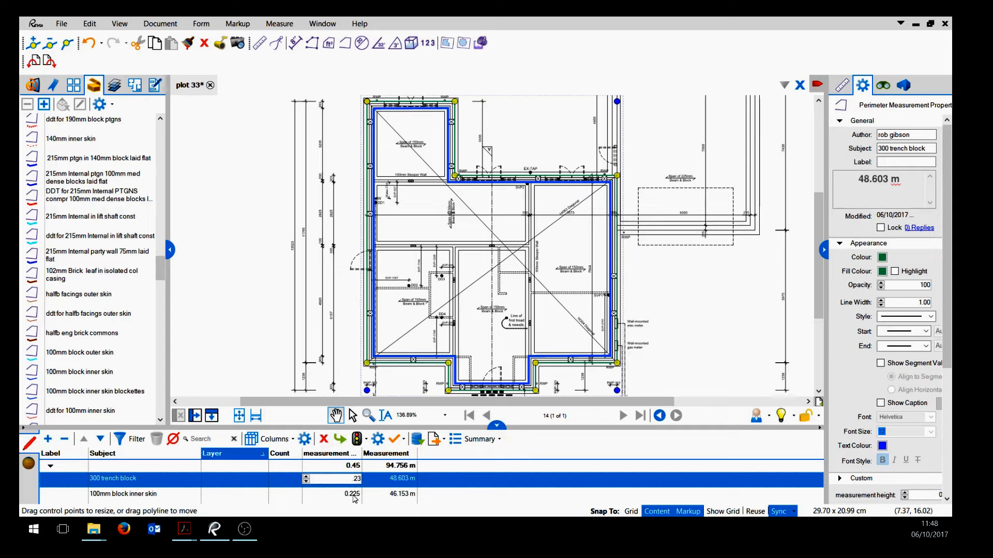
pyautogui.write('.23')
pyautogui.doubleClick(354, 495)
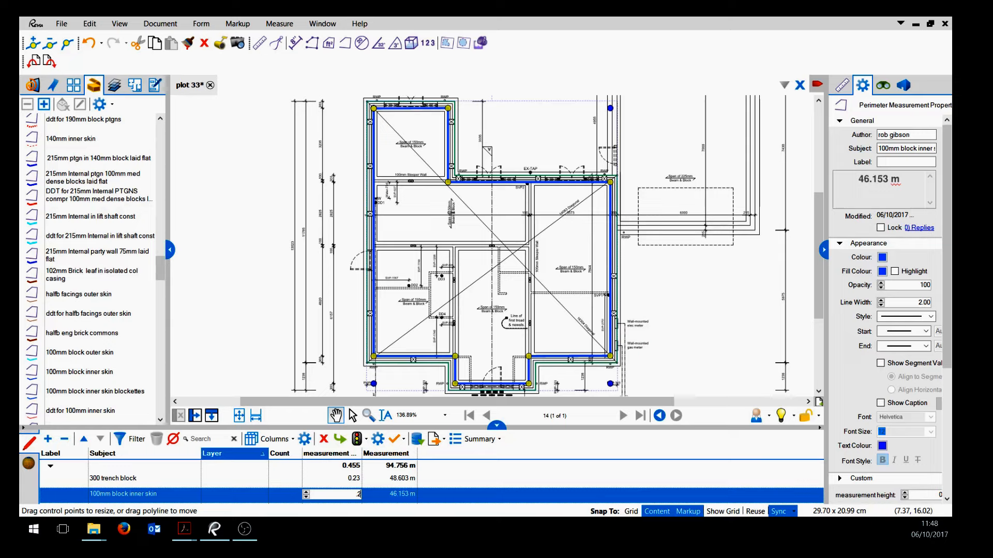
pyautogui.write('.23')
pyautogui.click(260, 361)
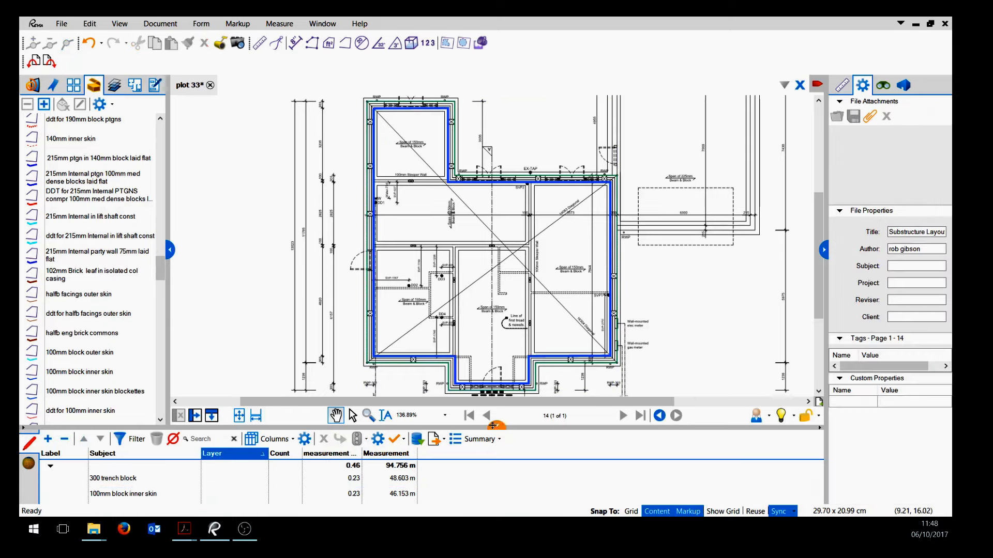
# Move the 300 trench block perimeter away from the house's outer wall line, and return it to its original position
pyautogui.moveTo(492, 427)
pyautogui.mouseDown()
pyautogui.moveTo(489, 446)
pyautogui.moveTo(486, 391)
pyautogui.moveTo(480, 446)
pyautogui.mouseUp()
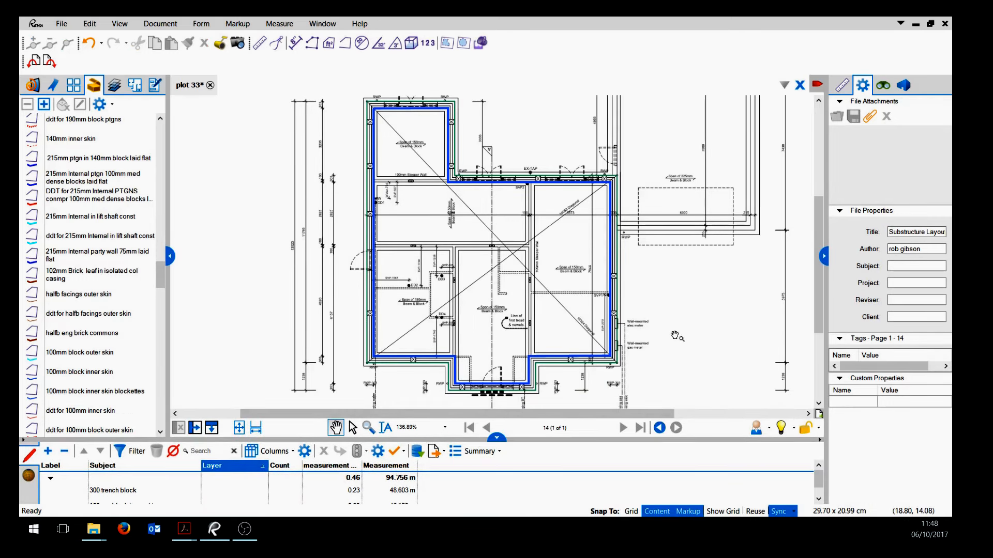
pyautogui.scroll(3, 673, 335)
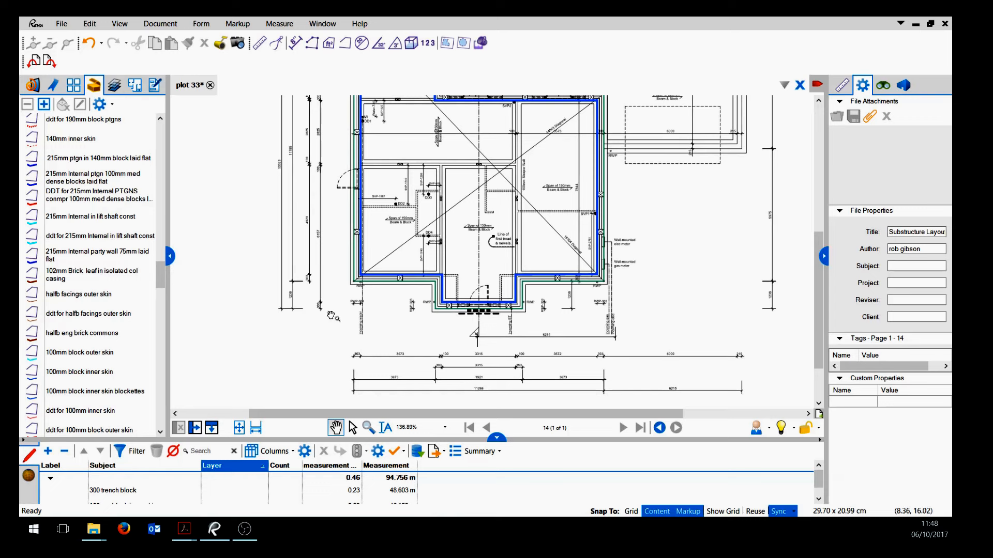
pyautogui.scroll(2, 329, 316)
pyautogui.click(398, 248)
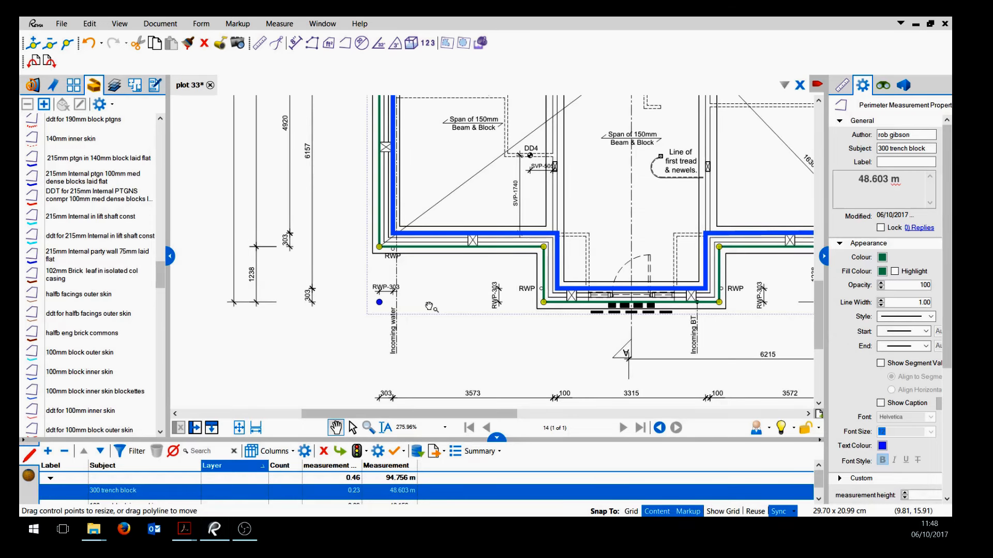
pyautogui.scroll(-2, 430, 307)
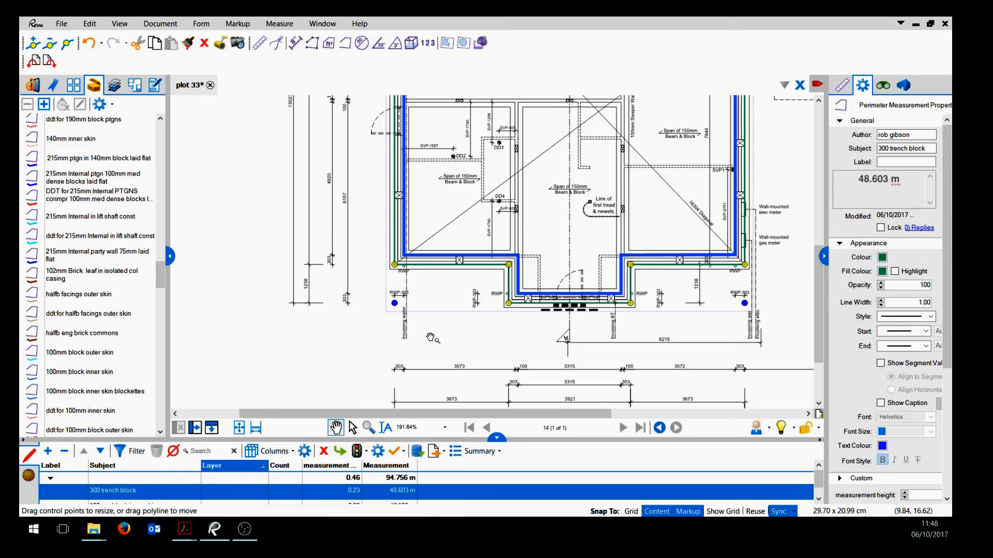
pyautogui.scroll(1, 457, 323)
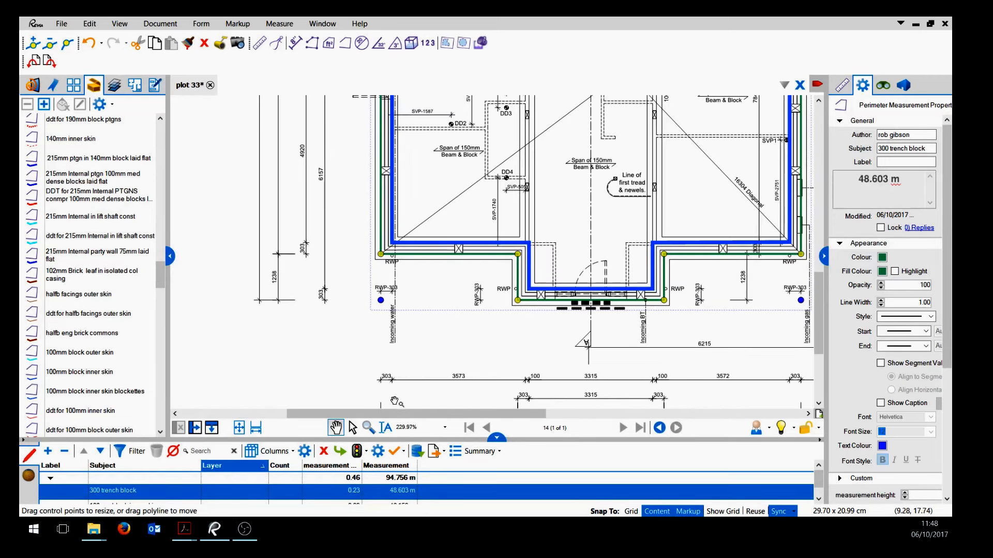
pyautogui.click(352, 427)
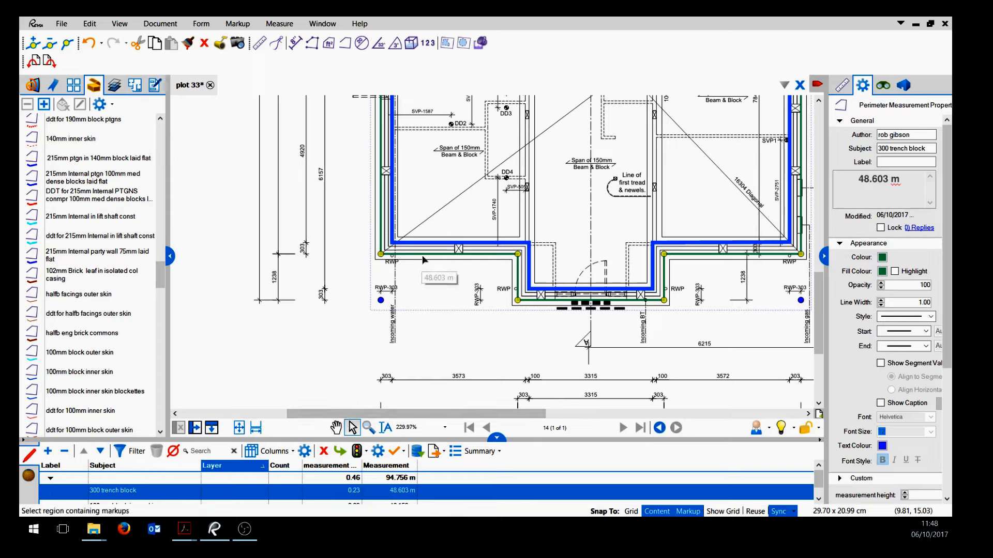
pyautogui.moveTo(423, 257); pyautogui.dragTo(361, 313)
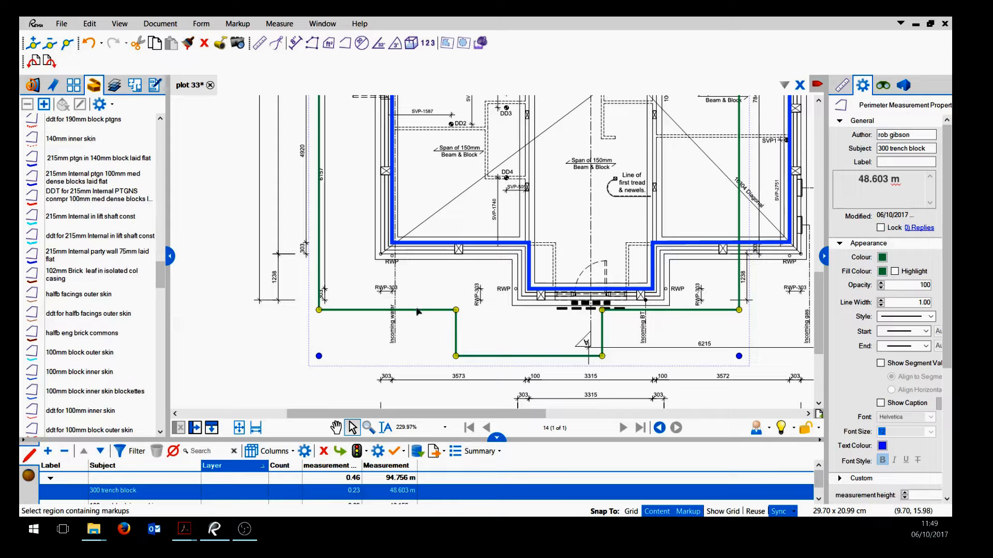
pyautogui.moveTo(416, 310); pyautogui.dragTo(475, 263)
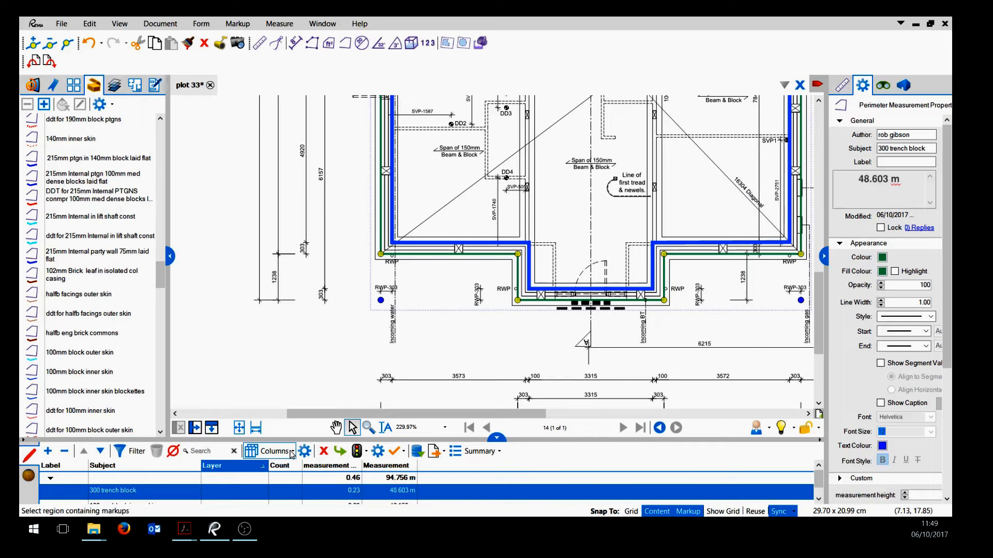
pyautogui.click(292, 453)
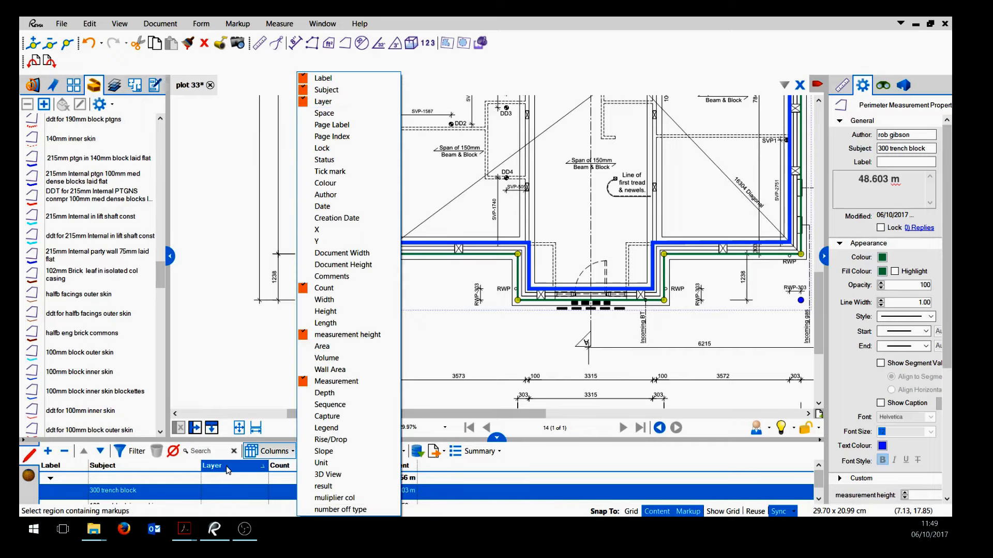
pyautogui.click(222, 368)
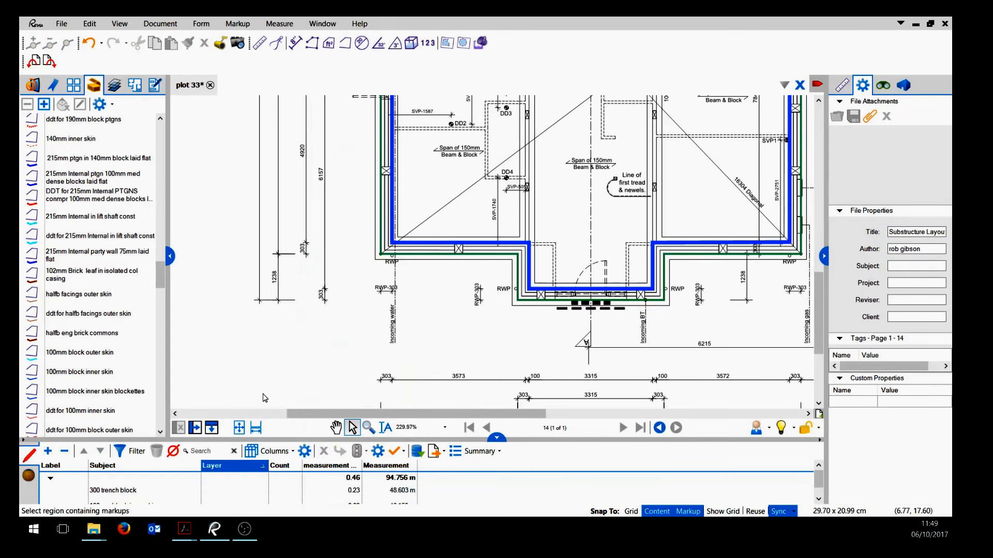
# Sort the markups list by Subject and enlarge the list area beneath the plan
pyautogui.scroll(-1, 265, 398)
pyautogui.click(146, 465)
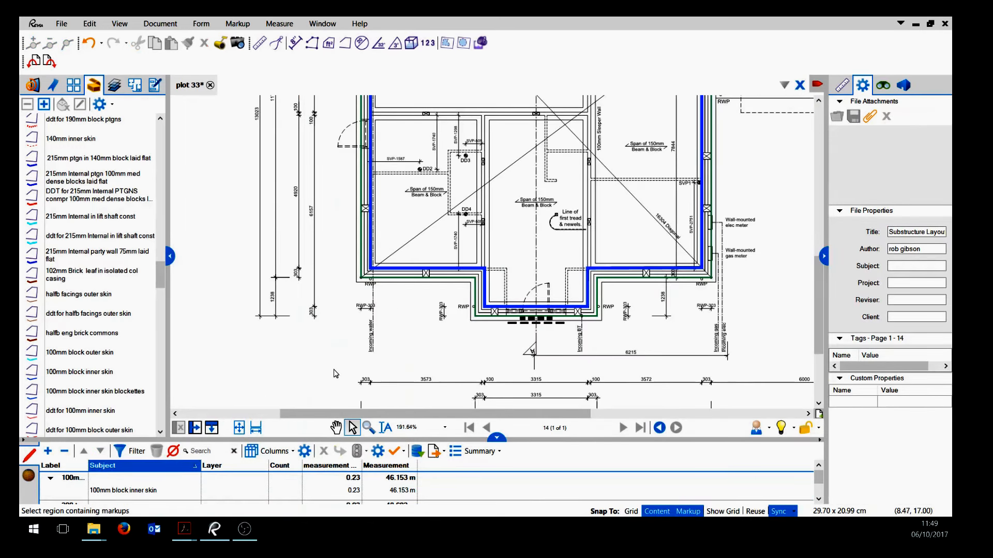
pyautogui.moveTo(486, 441); pyautogui.dragTo(391, 362)
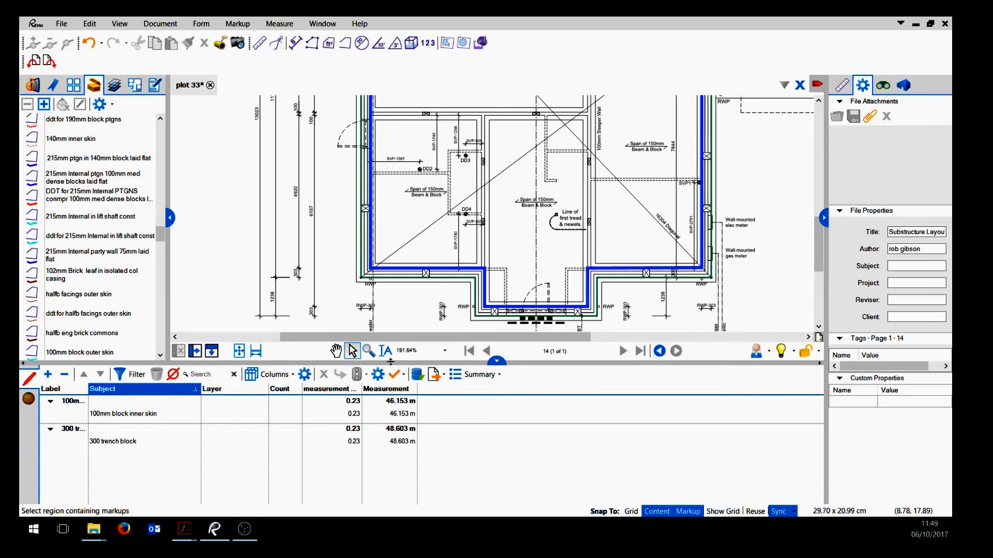
pyautogui.click(391, 279)
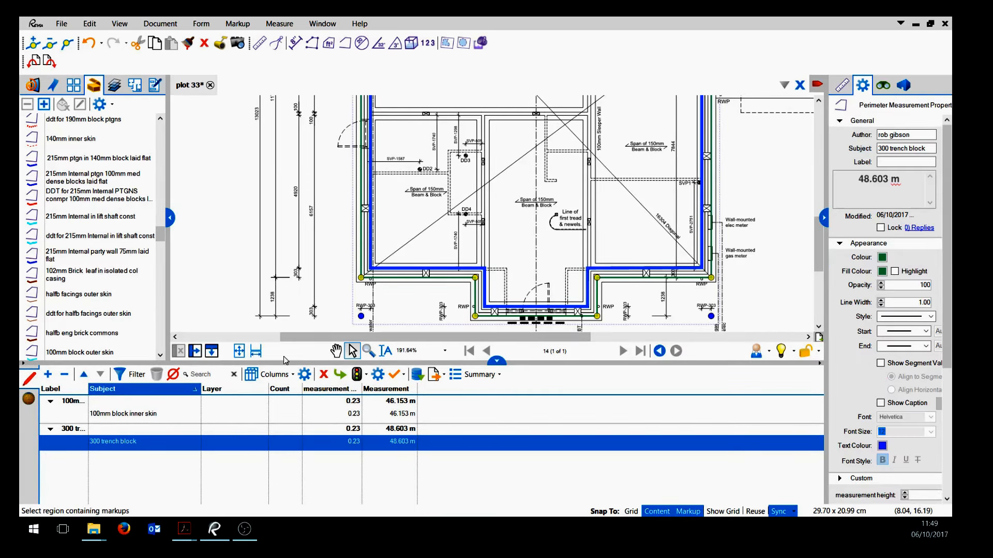
pyautogui.rightClick(179, 440)
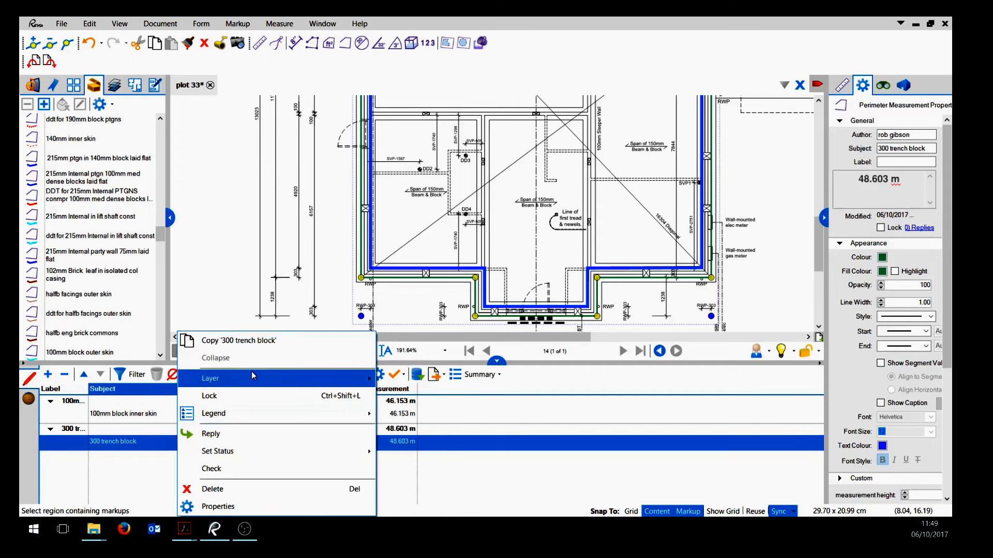
pyautogui.moveTo(252, 372)
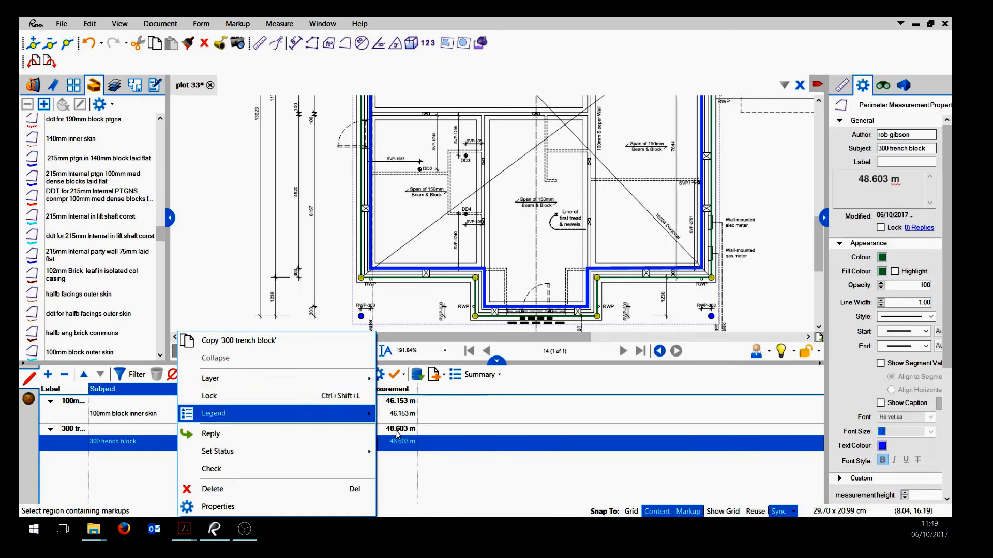
pyautogui.click(396, 430)
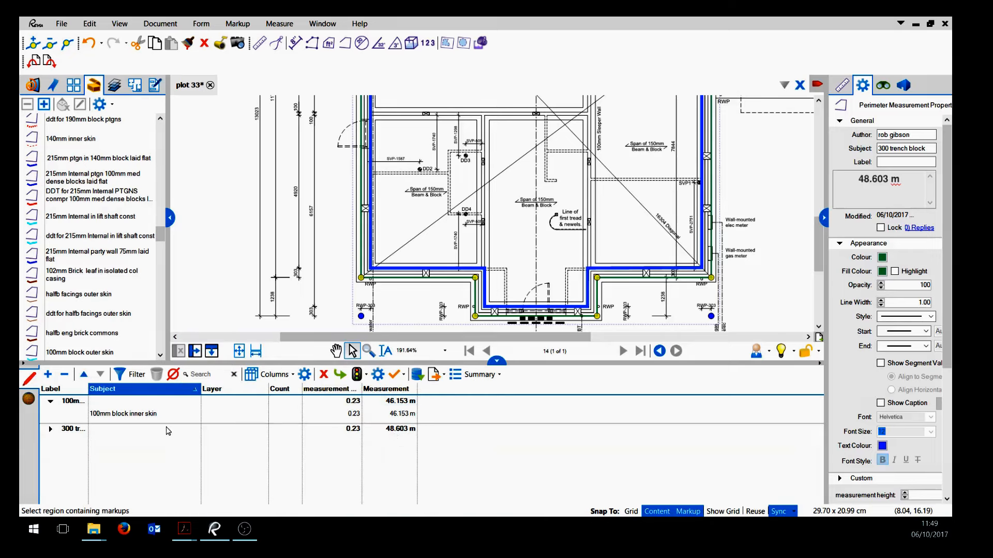
pyautogui.click(51, 429)
pyautogui.rightClick(128, 445)
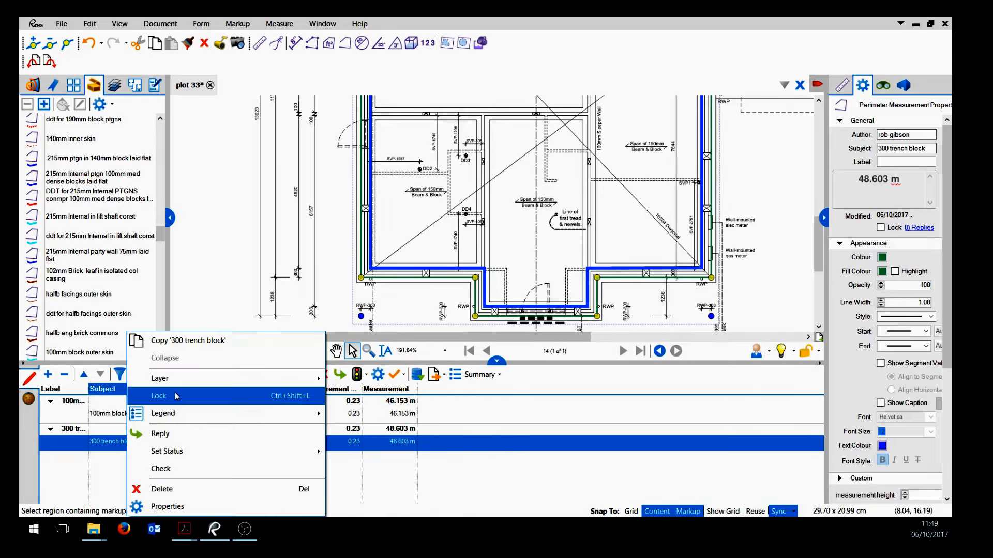
pyautogui.moveTo(228, 383)
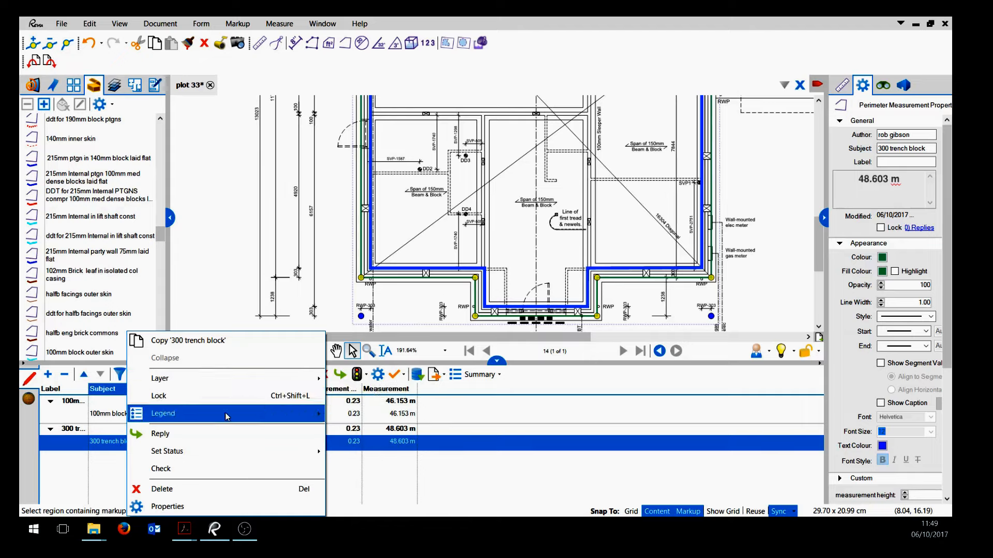
# Assign the 300 trench block markup to a new layer named trench 3 and hide that layer
pyautogui.rightClick(94, 445)
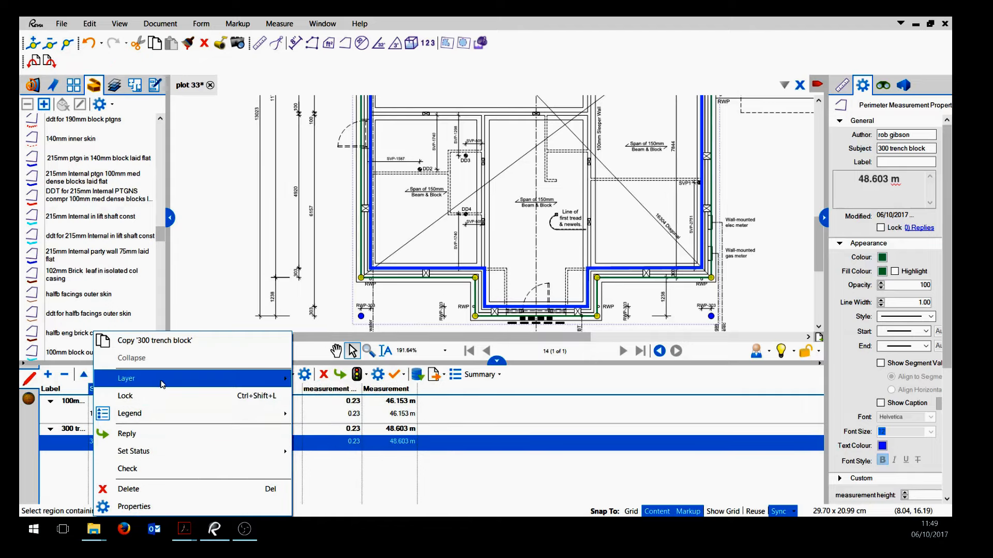
pyautogui.moveTo(165, 382)
pyautogui.click(319, 433)
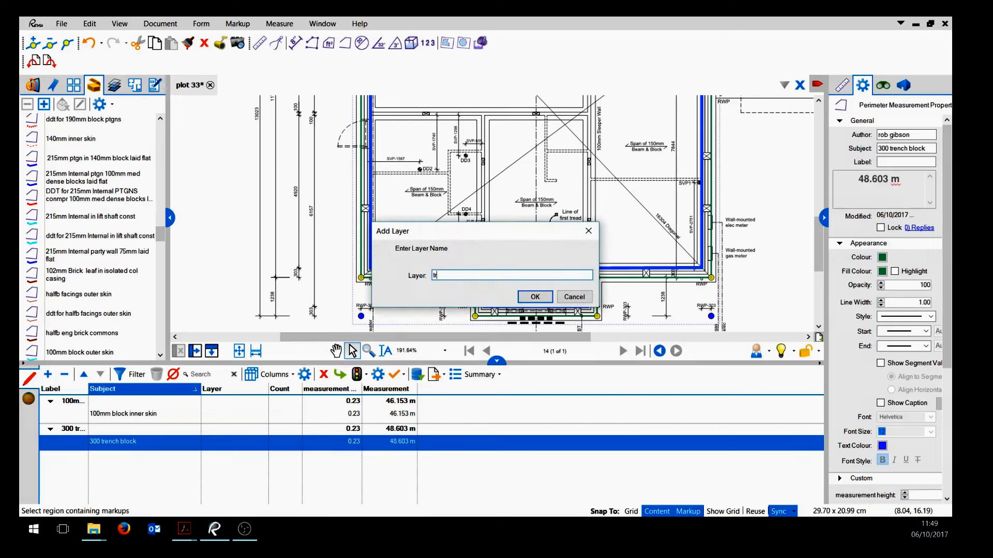
pyautogui.write('trench 3')
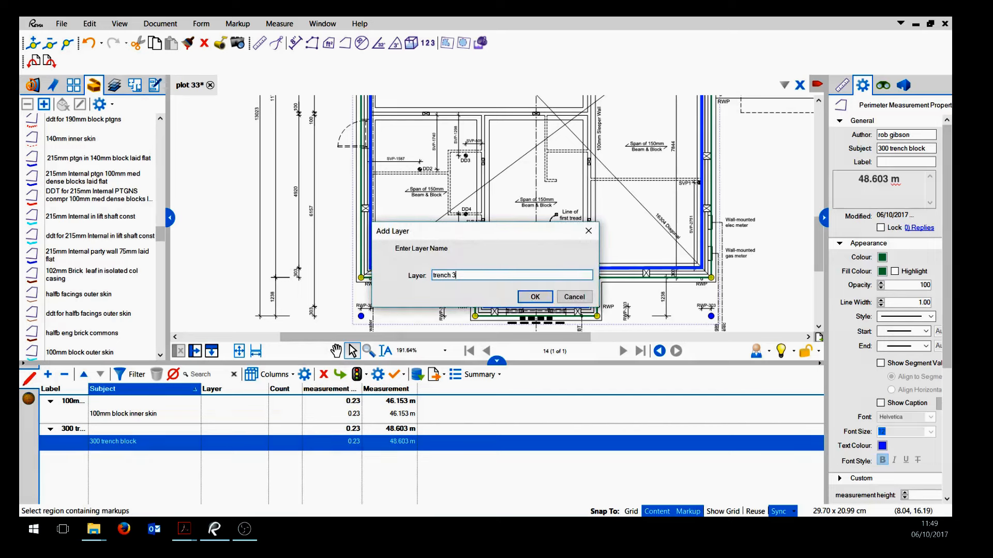
pyautogui.click(534, 298)
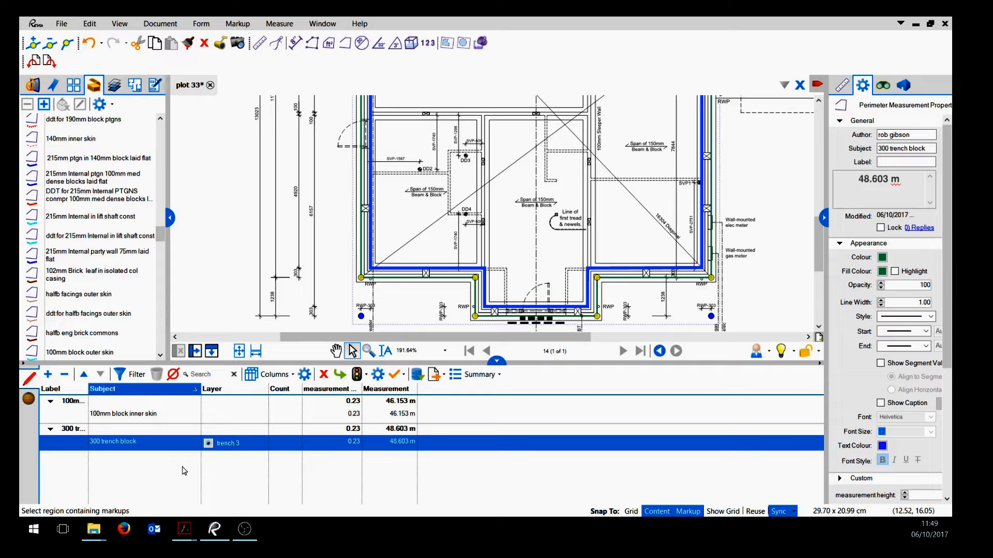
pyautogui.click(208, 444)
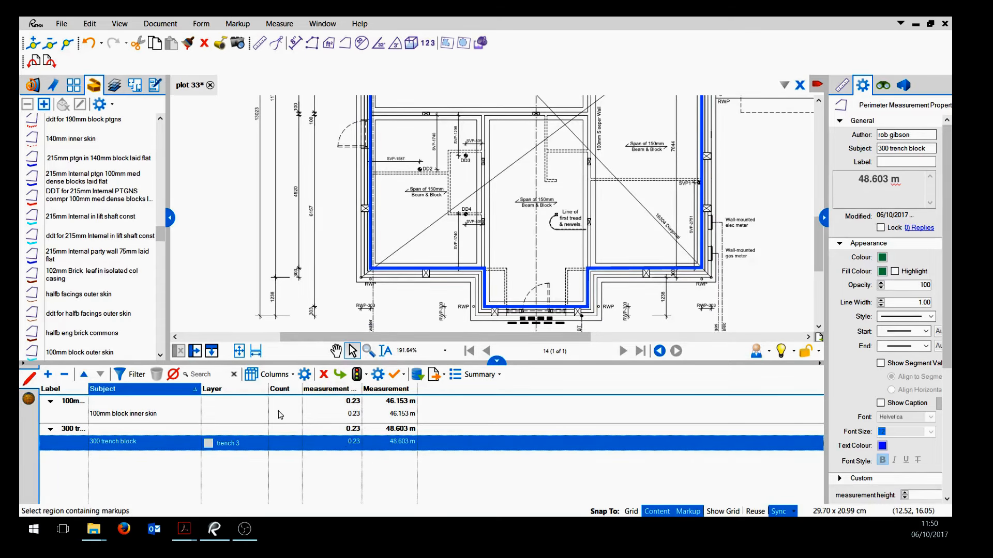
# Trace the house's outer wall line with the halfb facings outer skin perimeter measurement, closing a run of about 48.6 m
pyautogui.click(94, 295)
pyautogui.scroll(2, 421, 276)
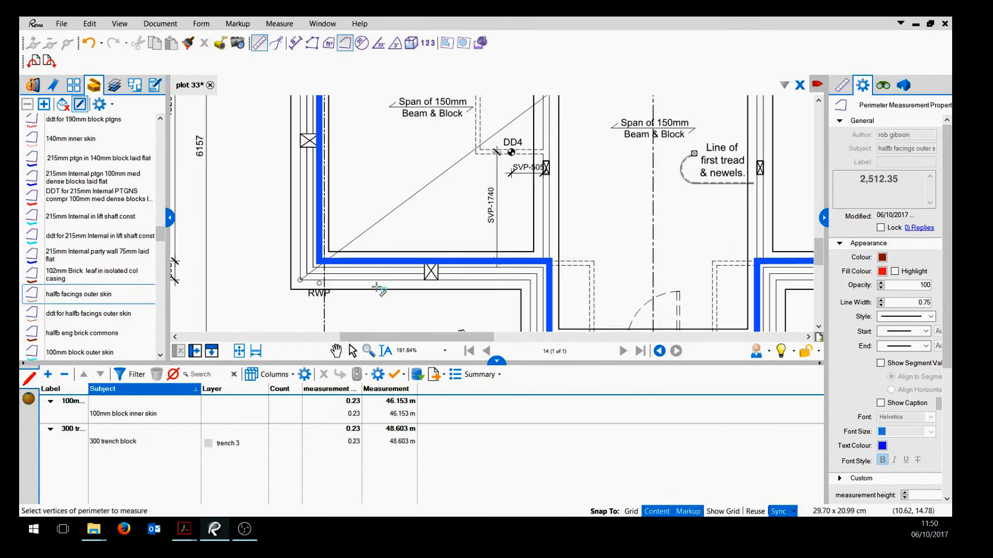
pyautogui.scroll(3, 329, 292)
pyautogui.click(274, 275)
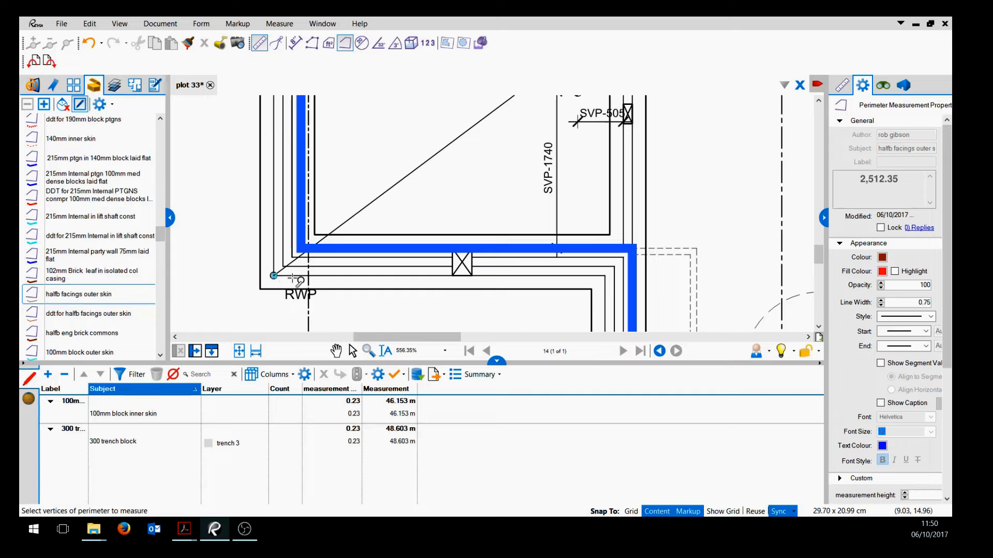
pyautogui.scroll(-4, 604, 279)
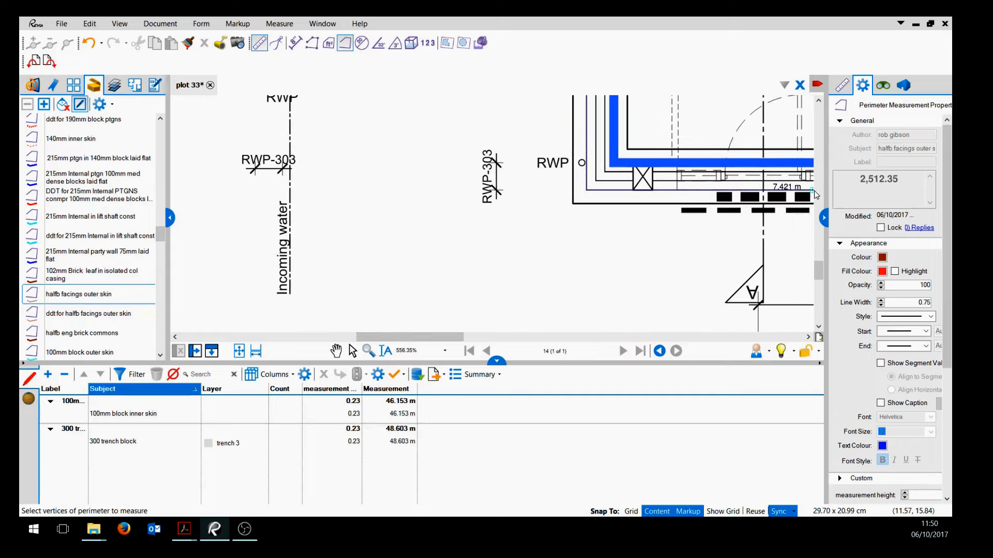
pyautogui.click(626, 191)
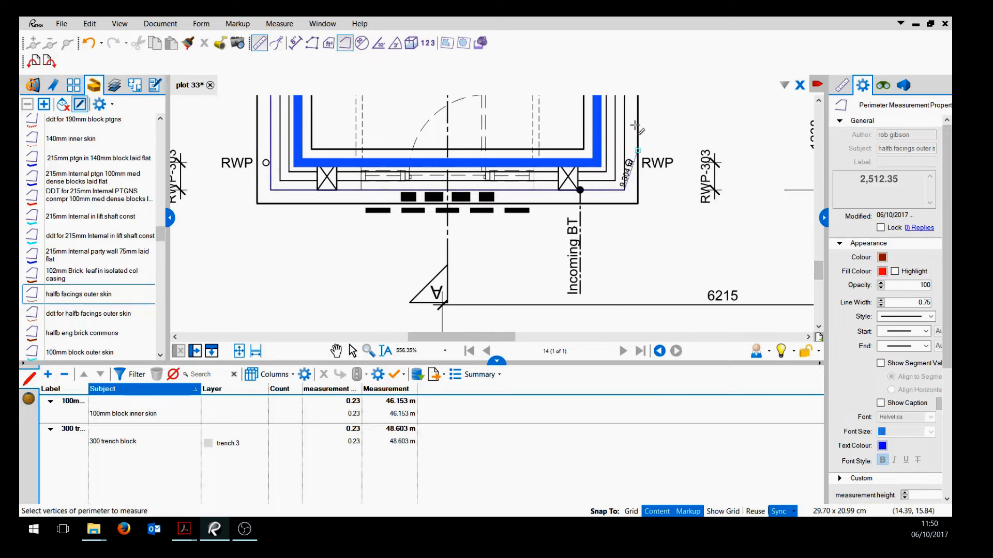
pyautogui.scroll(6, 627, 207)
pyautogui.click(629, 260)
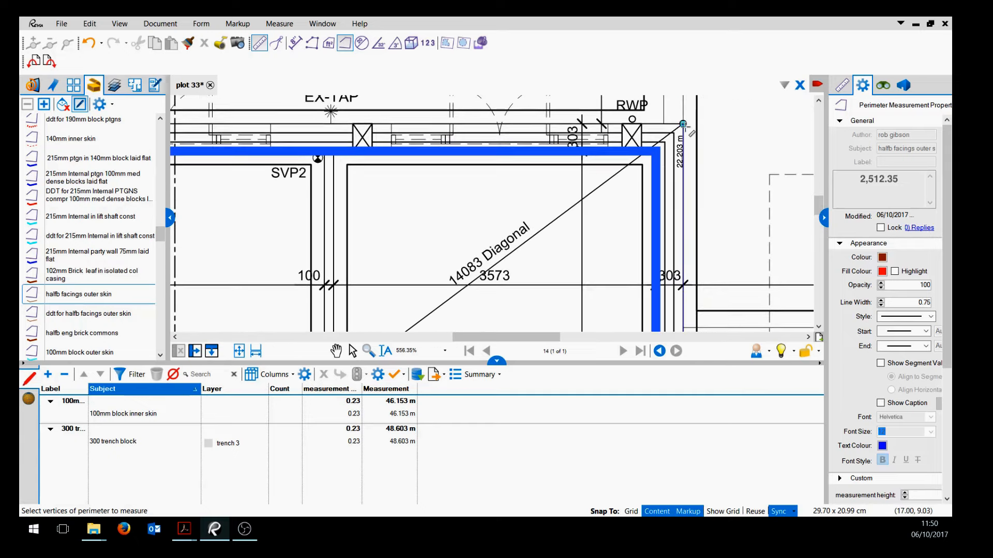
pyautogui.click(683, 124)
pyautogui.scroll(-3, 541, 124)
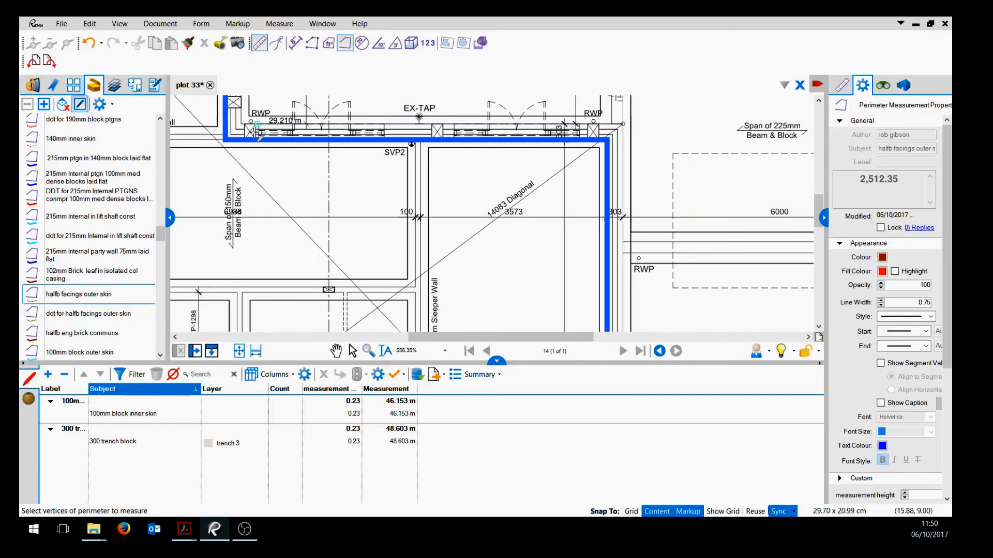
pyautogui.click(241, 124)
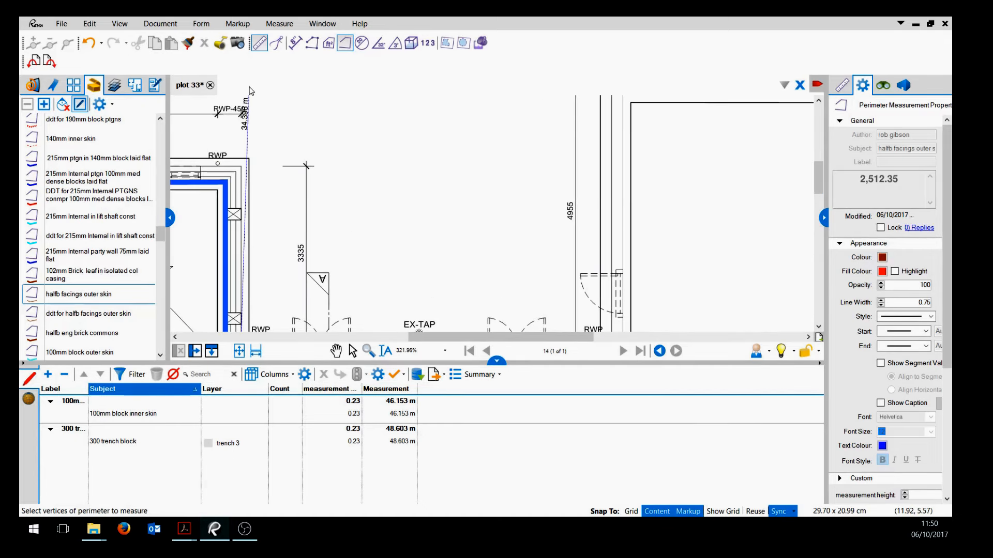
pyautogui.click(241, 202)
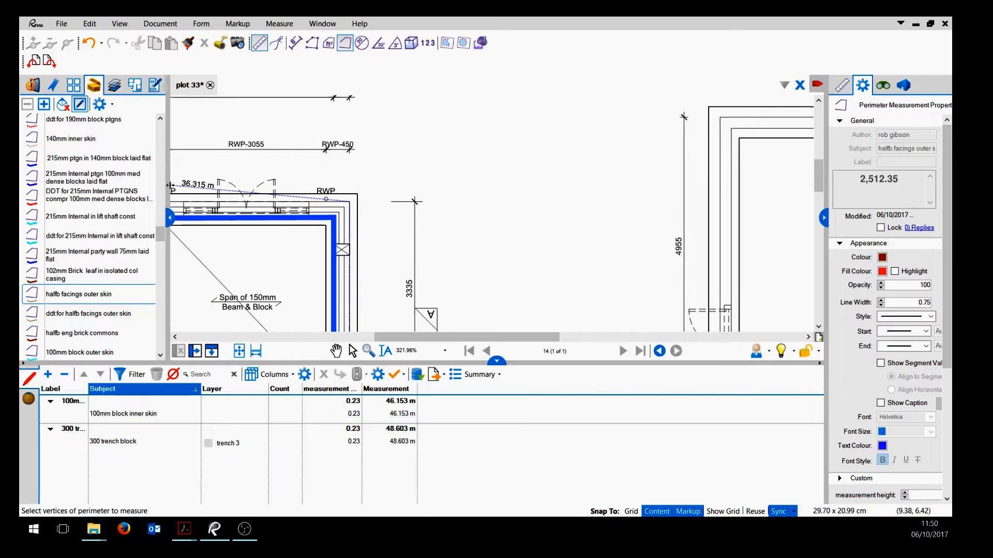
pyautogui.click(298, 201)
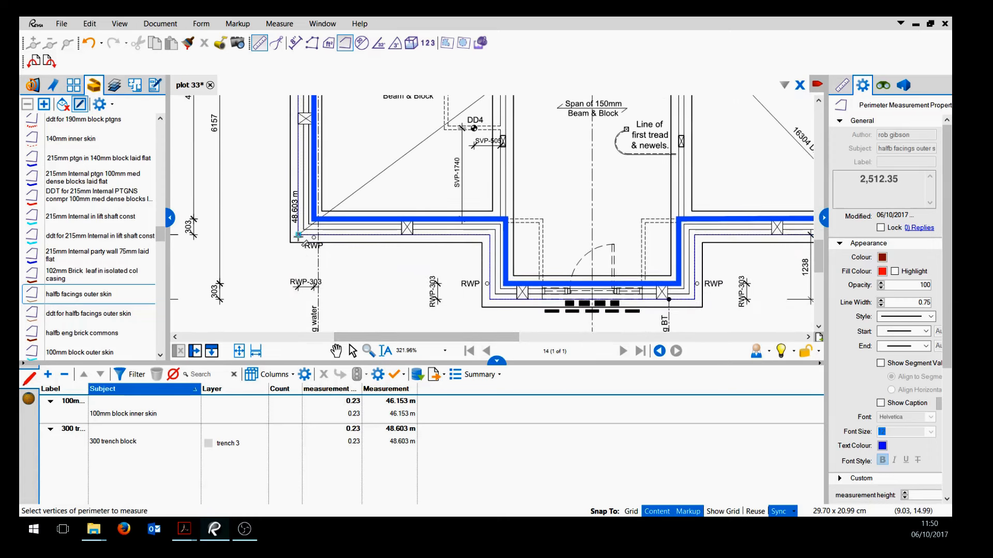
pyautogui.click(298, 236)
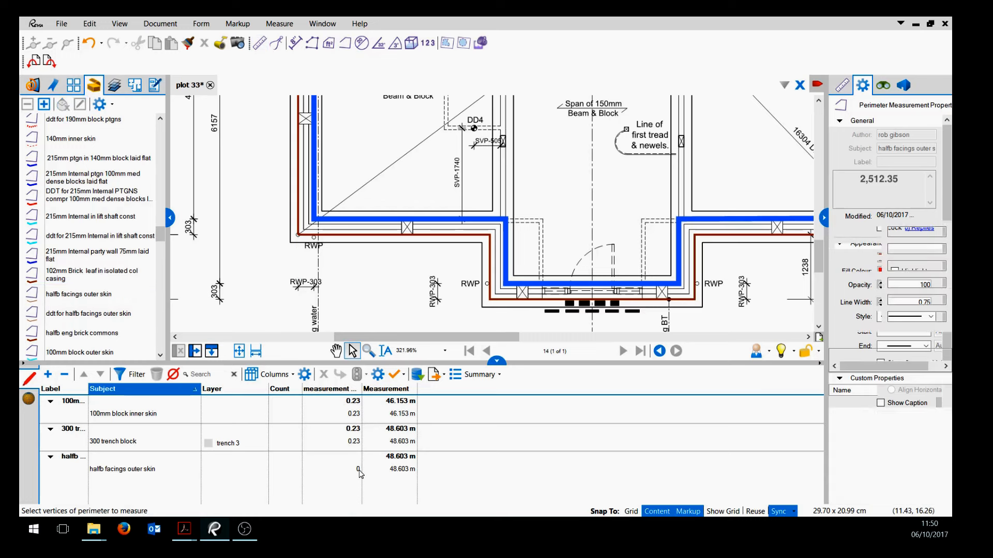
# Set the measurement height of the halfb facings outer skin markup to .6
pyautogui.doubleClick(357, 468)
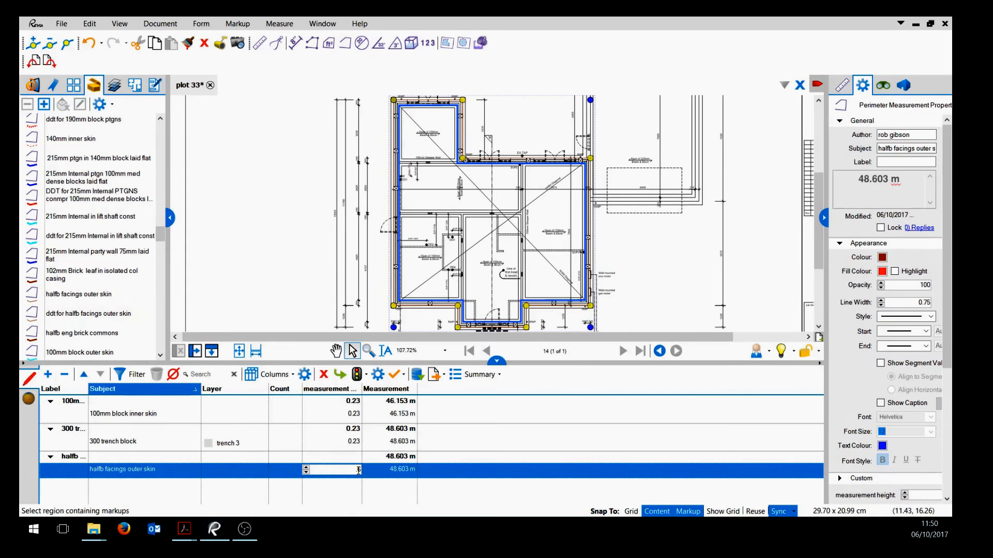
pyautogui.write('.6')
pyautogui.press('Return')
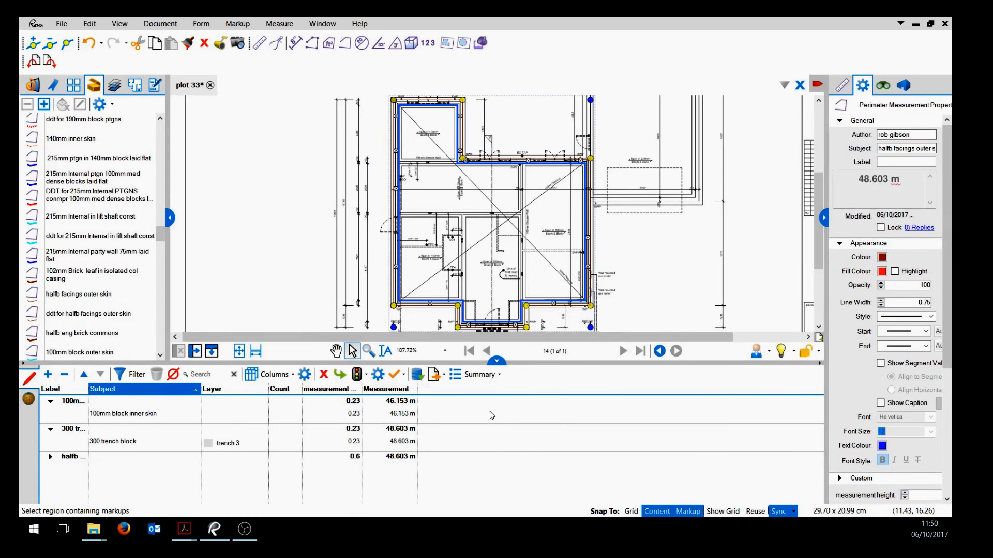
# Export the markups summary as a CSV file named plot 33, and review the exported rows in Excel
pyautogui.click(499, 381)
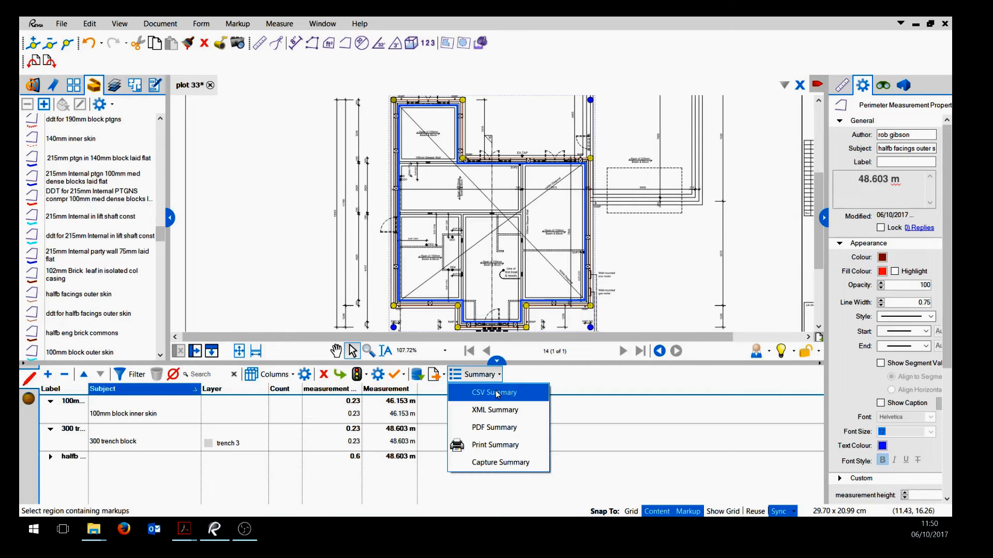
pyautogui.click(498, 393)
pyautogui.click(562, 368)
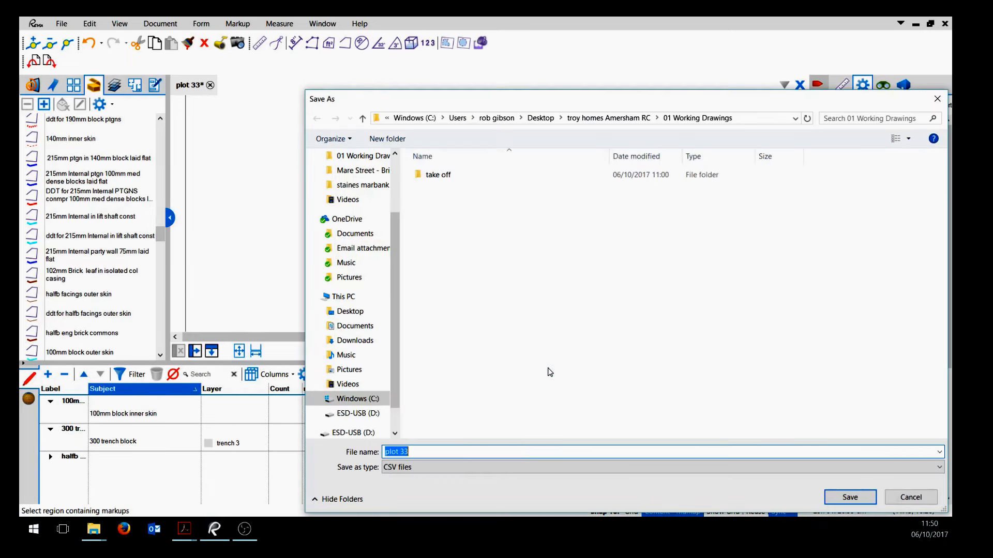
pyautogui.click(850, 497)
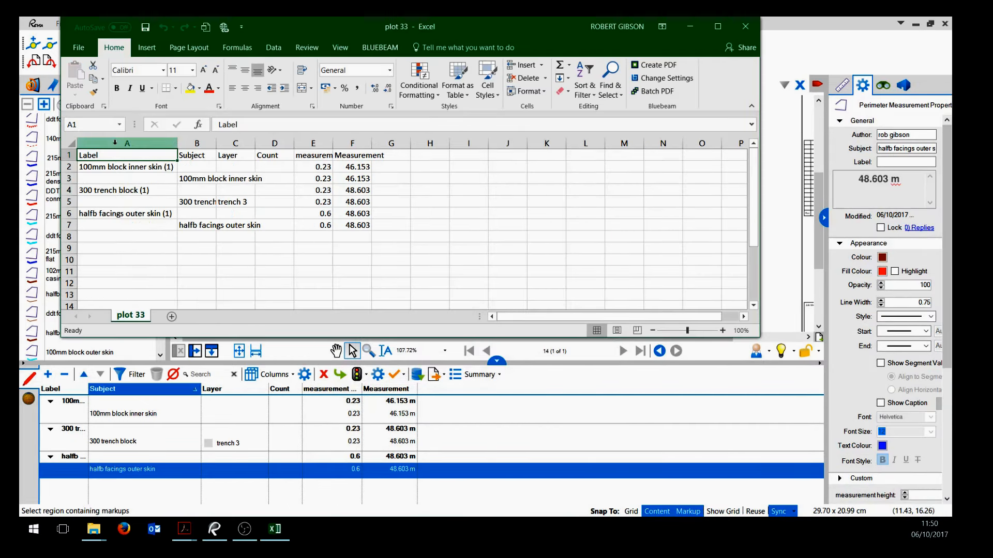
pyautogui.click(149, 193)
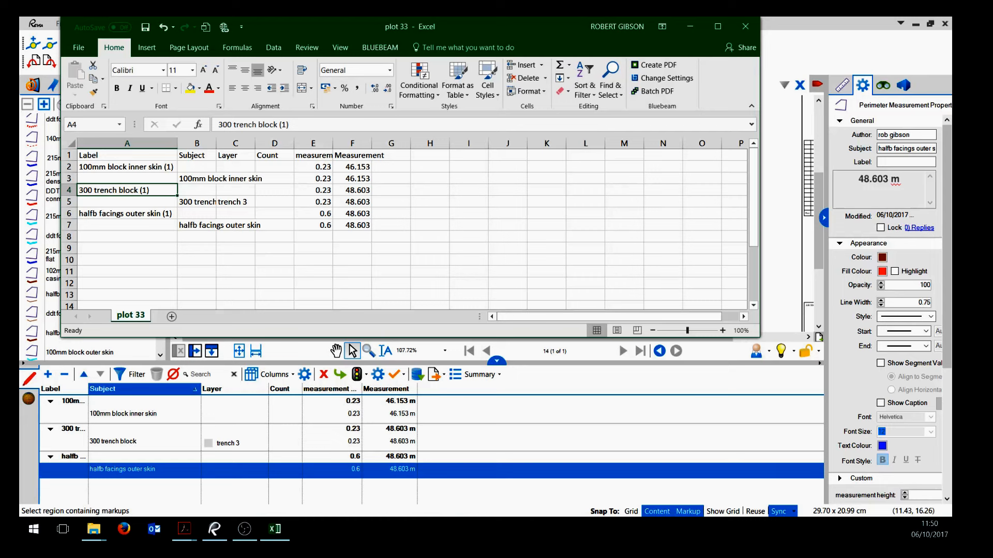
pyautogui.click(692, 26)
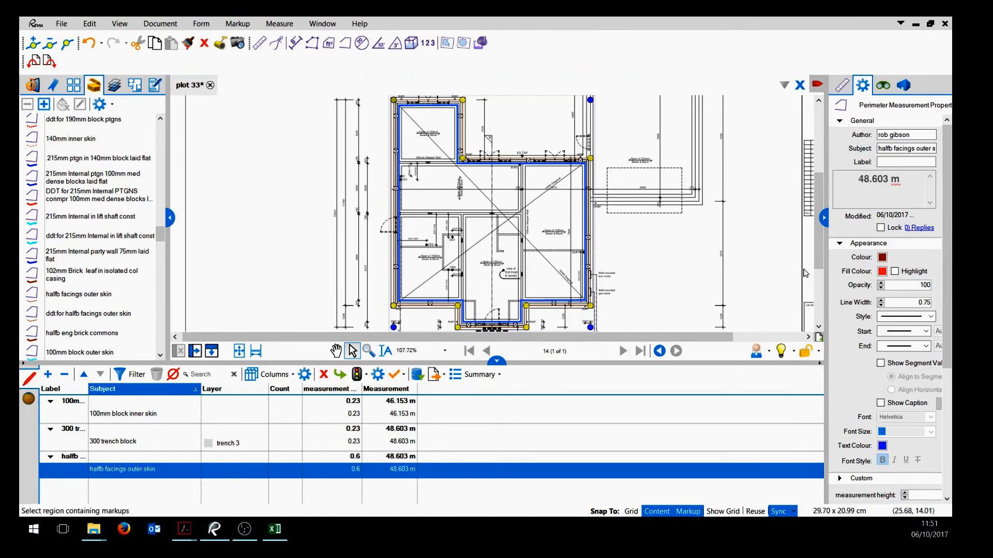
# Select the 300 trench block markup and open its measurement scale and depth settings
pyautogui.click(358, 443)
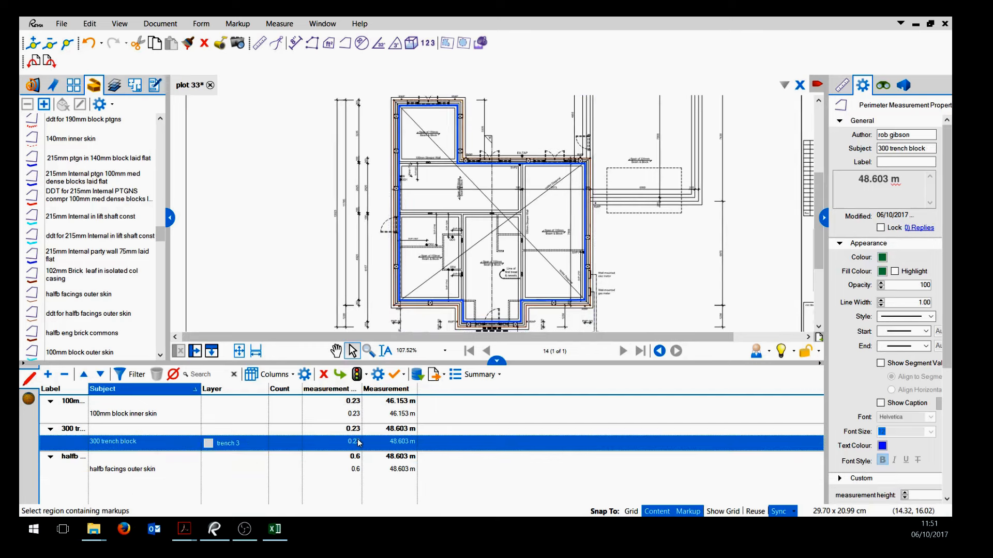
pyautogui.click(841, 86)
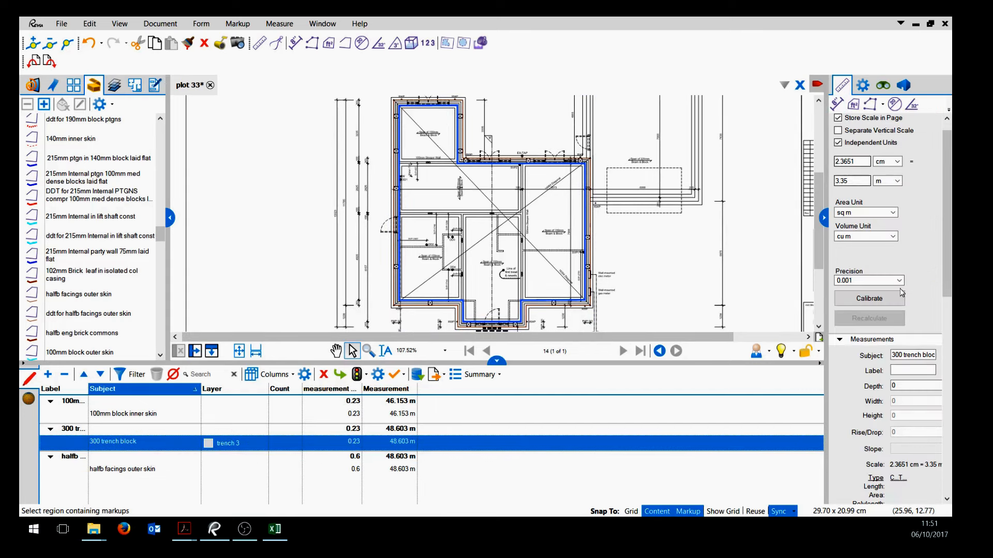